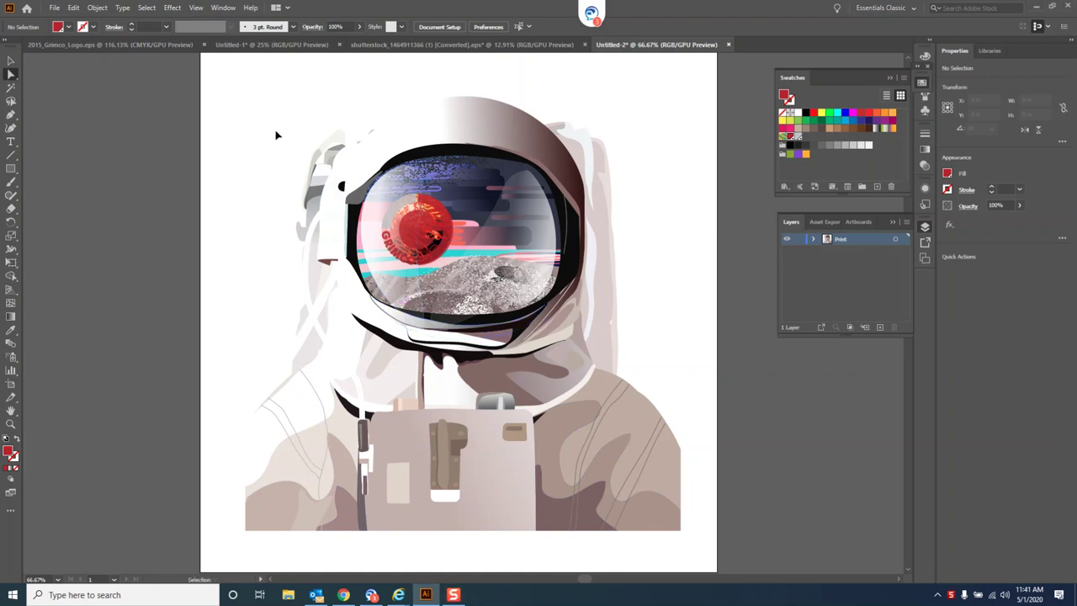
- Select all of the astronaut artwork and copy it
key(ctrl+a)
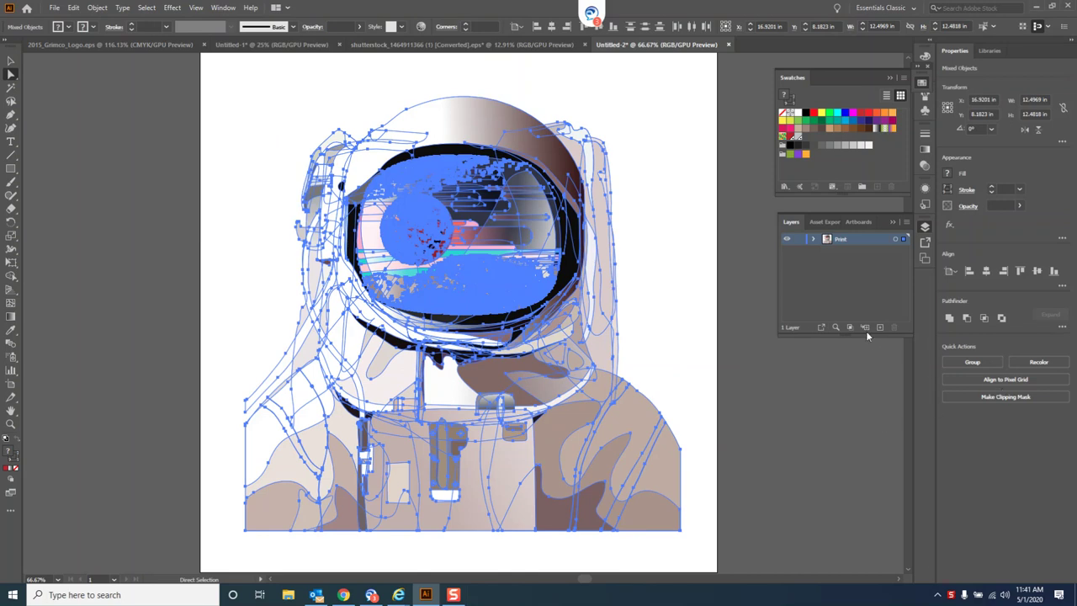
click(74, 7)
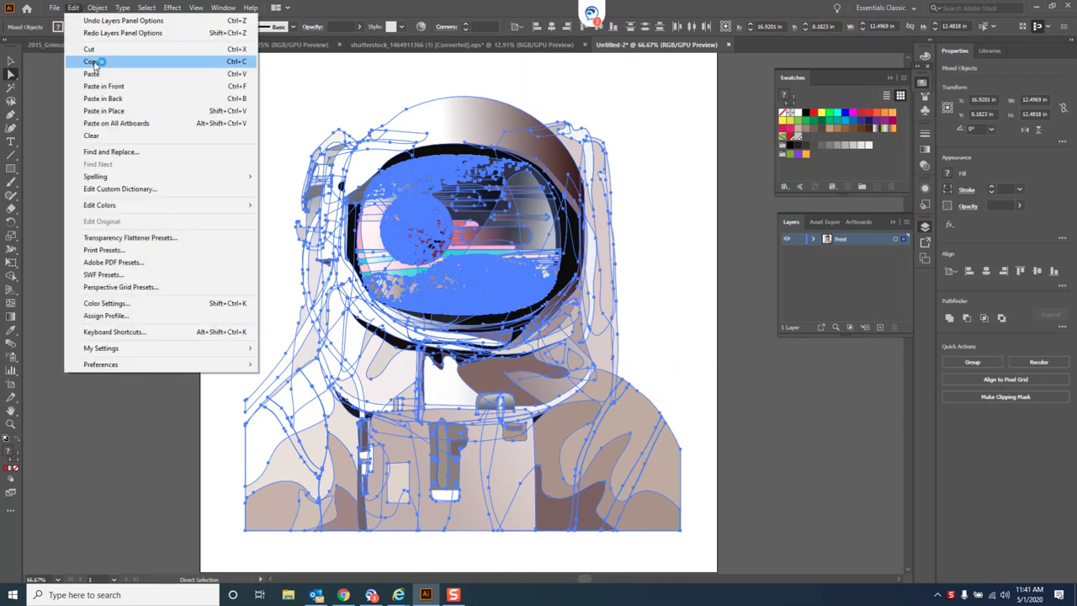
click(91, 61)
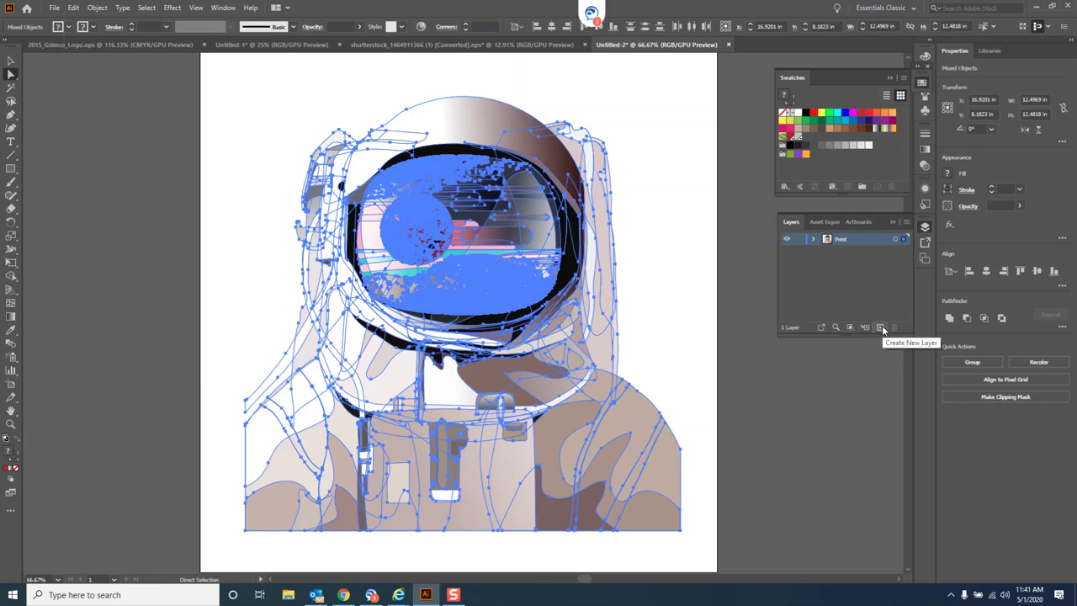
- Create a new layer above the Print layer and name it Cut
click(880, 328)
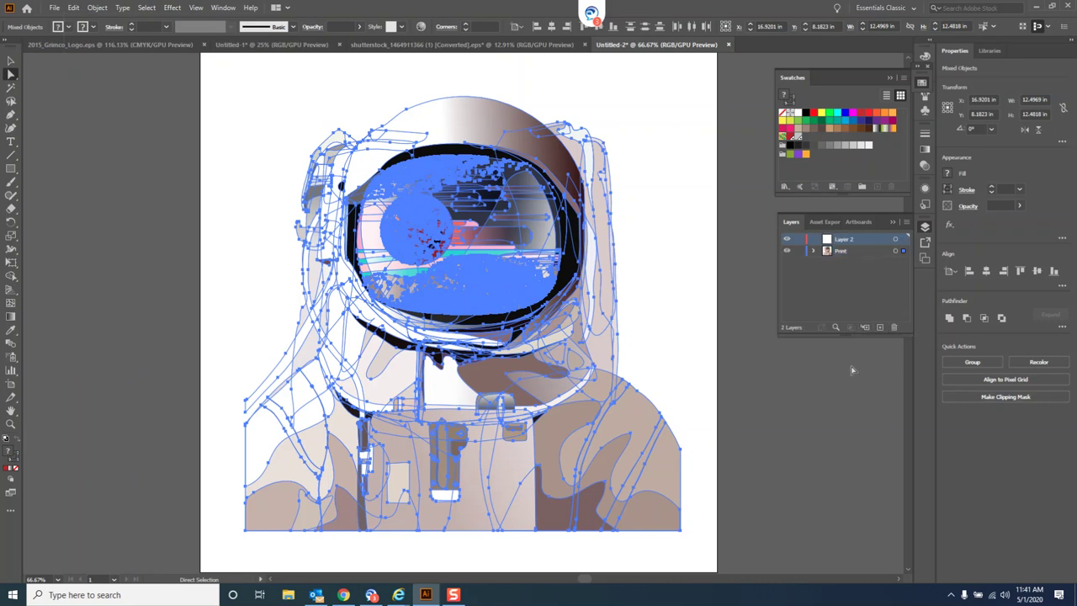
double_click(844, 240)
text(Cut)
key(Return)
key(backslash)
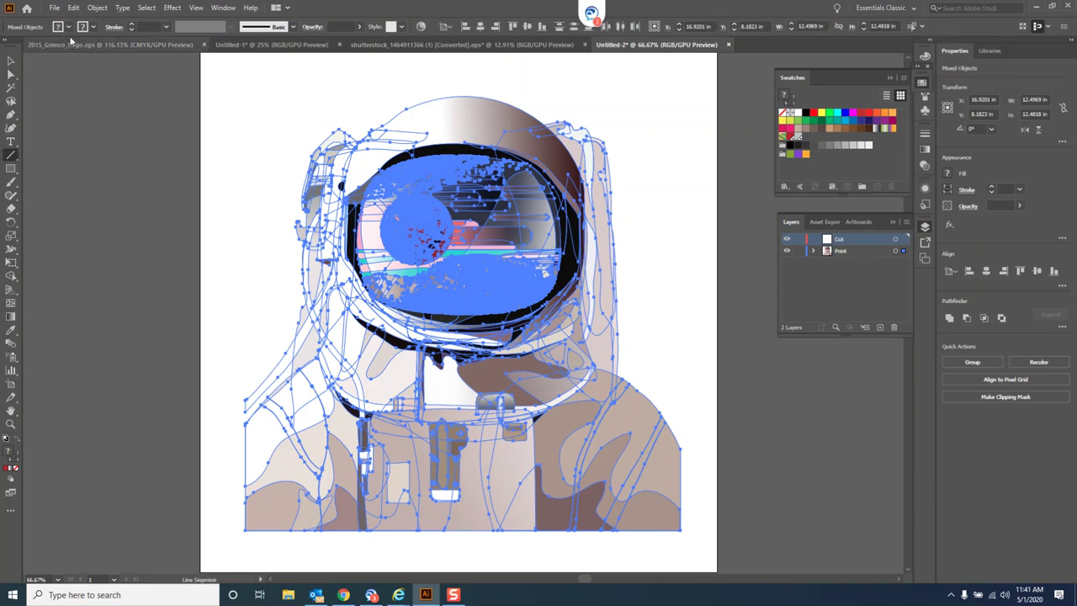
- Paste the copied artwork in place on the Cut layer and hide the Print layer
click(75, 8)
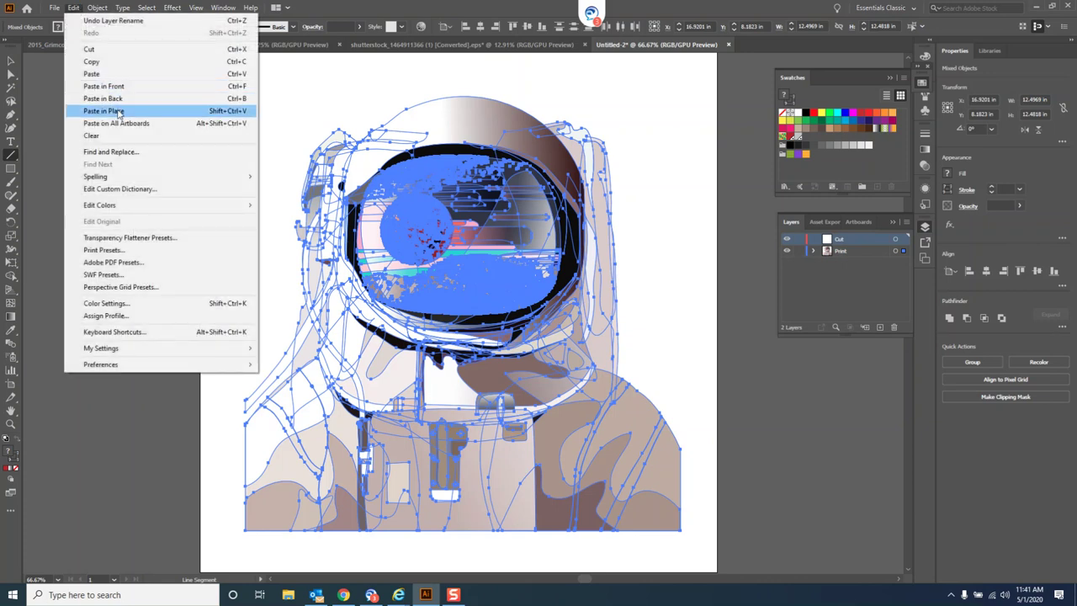
click(118, 111)
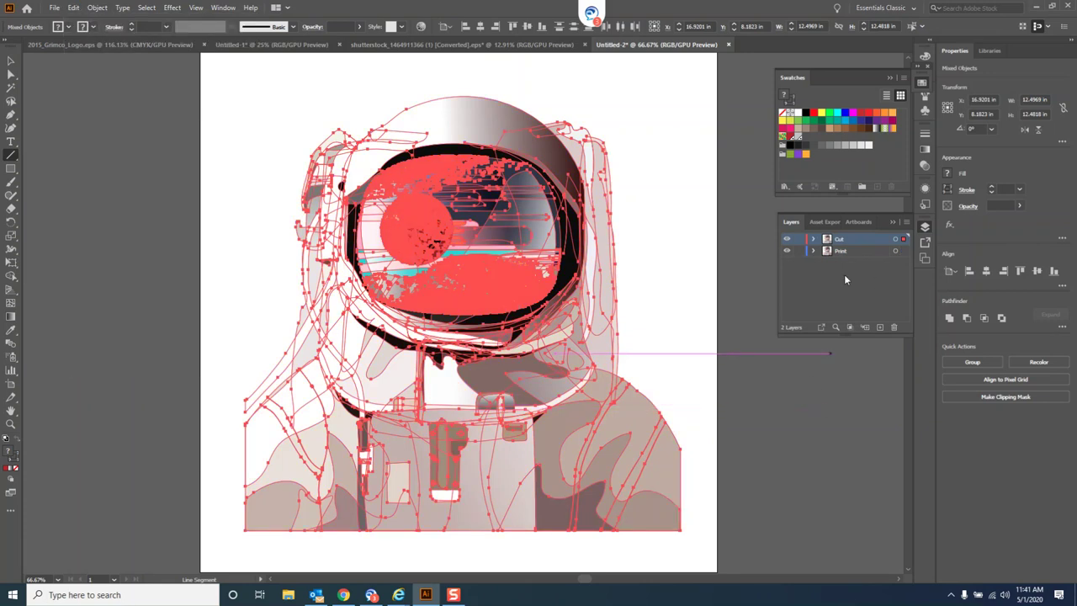
click(788, 252)
click(662, 140)
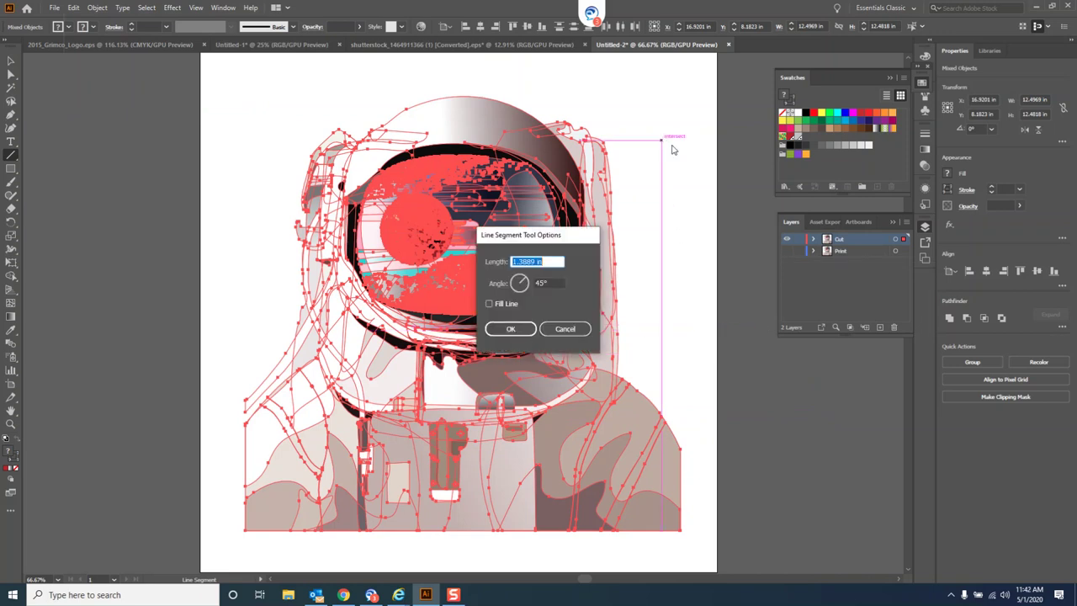
click(565, 328)
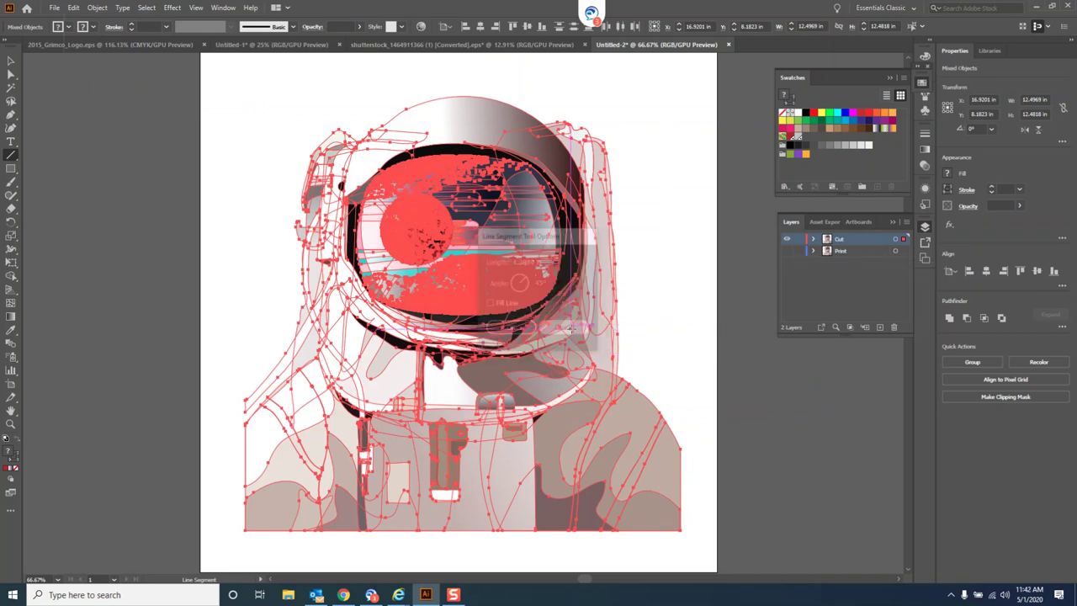
- Select all artwork on the Cut layer and unite it into one solid silhouette
click(10, 61)
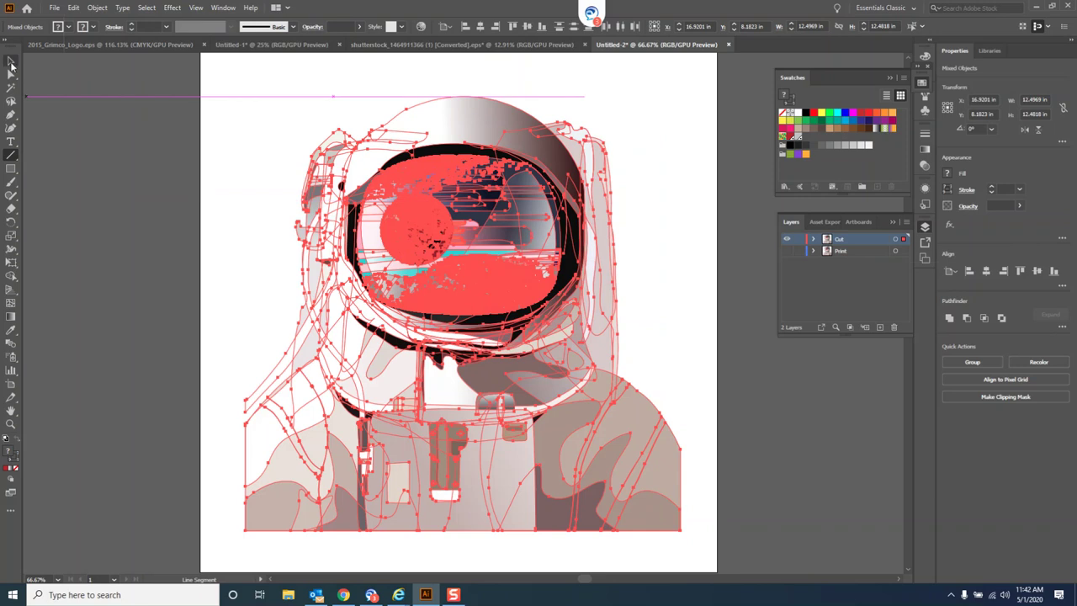
click(517, 78)
key(a)
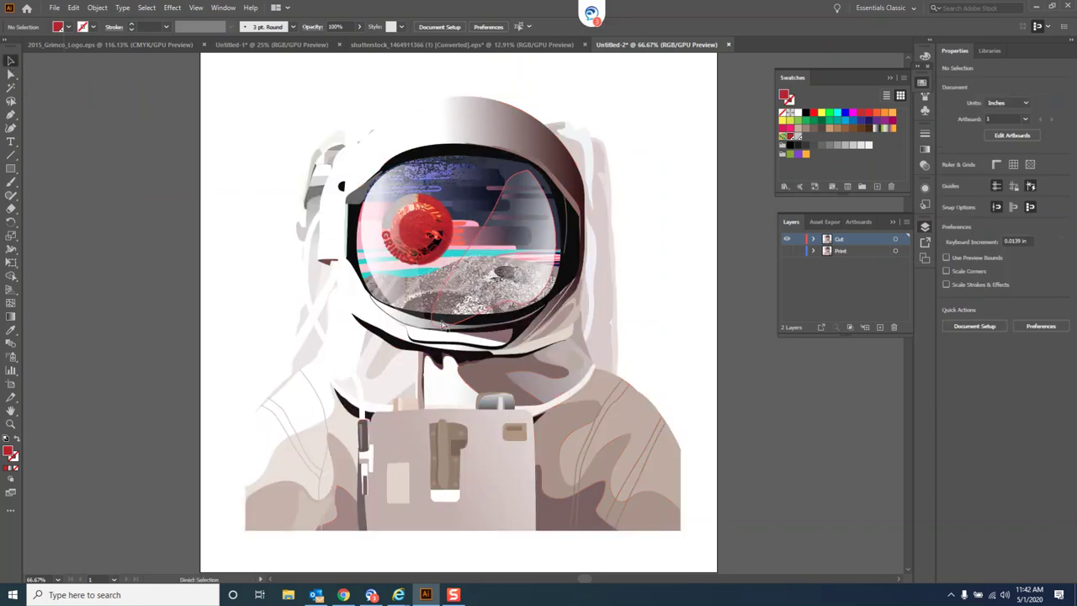
key(ctrl+a)
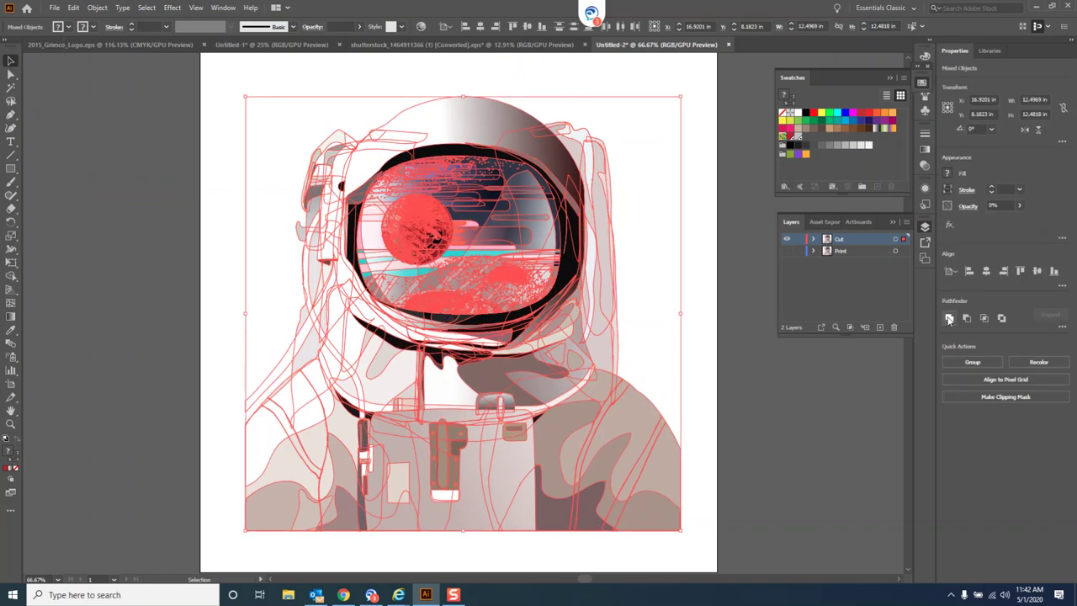
click(949, 318)
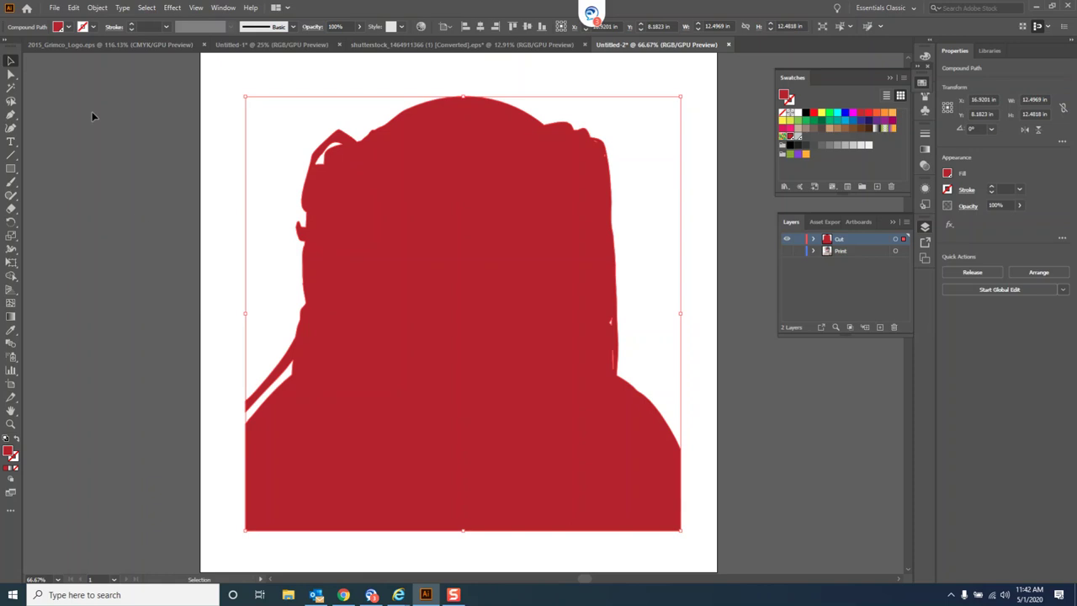
- Delete the anchor points forming the small gap near the silhouette's upper-left edge so the area is solid
click(10, 75)
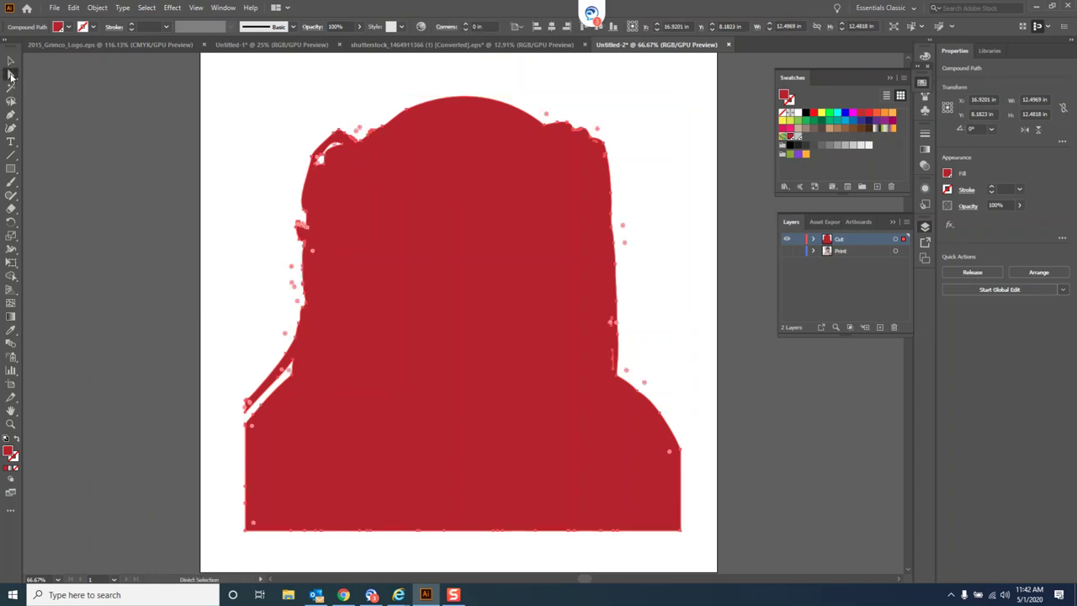
click(344, 149)
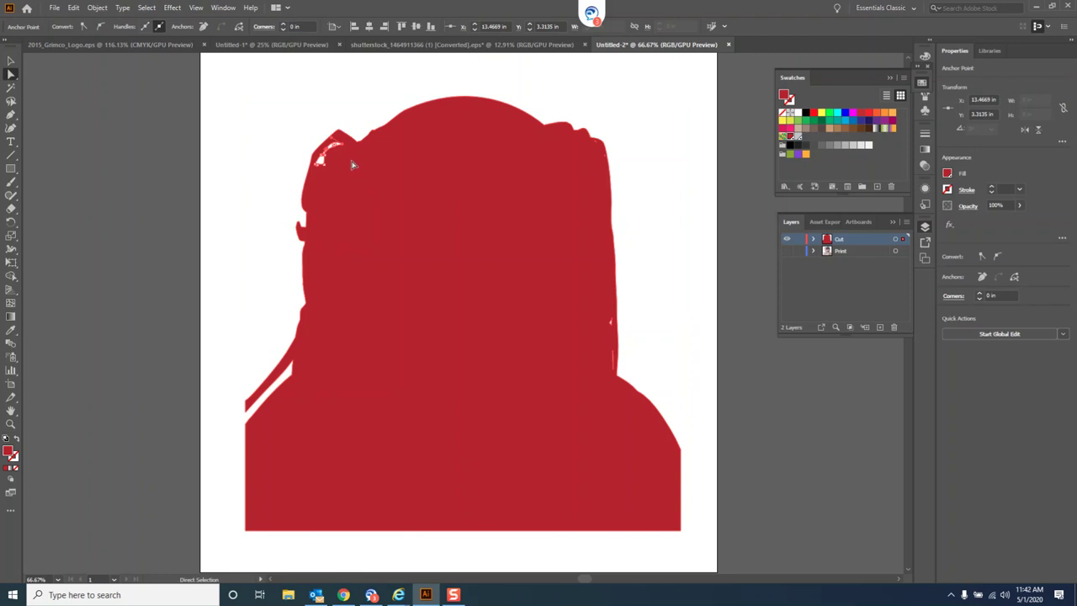
click(349, 167)
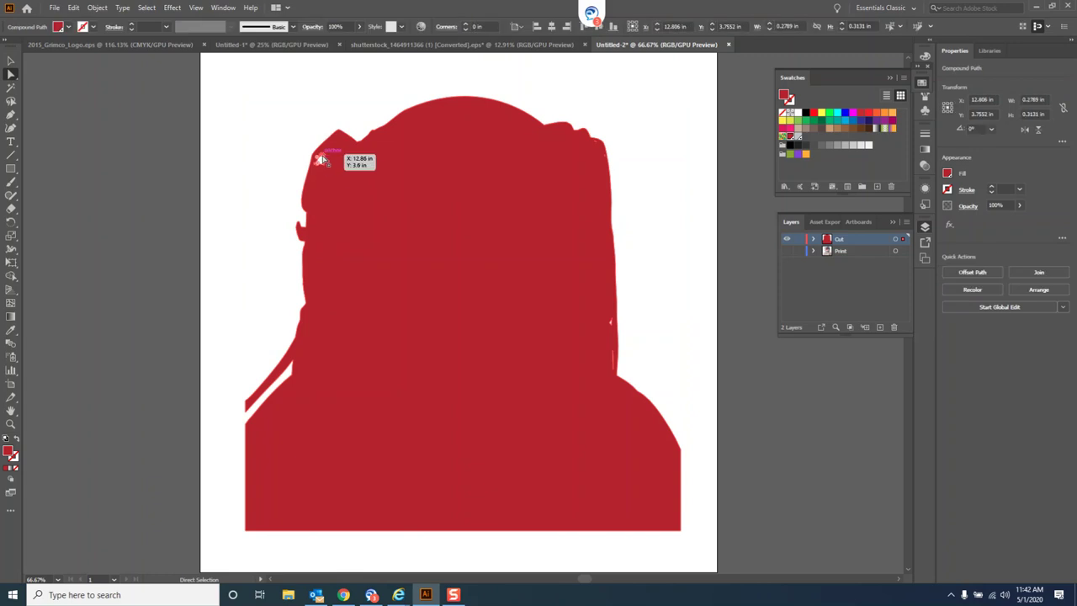
click(323, 157)
key(Delete)
click(324, 164)
key(Delete)
click(317, 162)
key(Delete)
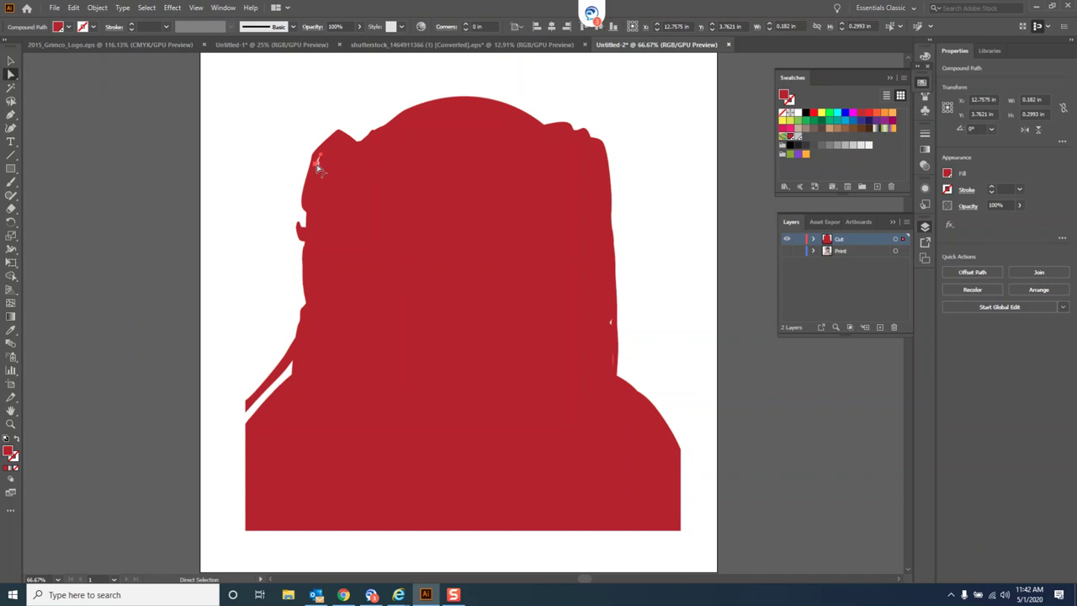
key(Delete)
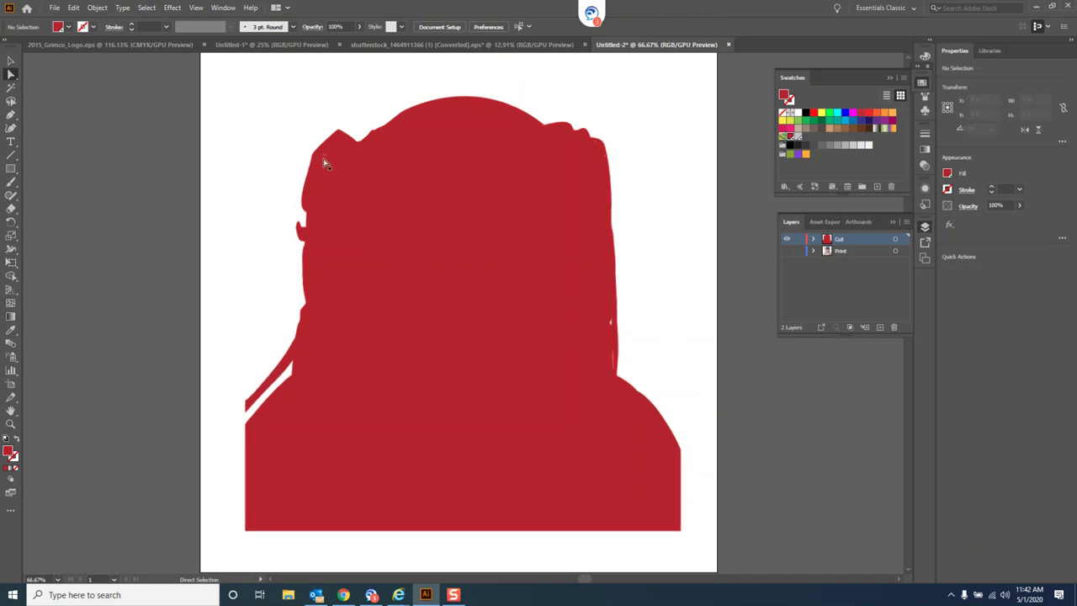
- Delete the two small gaps along the lower right side of the silhouette's backpack edge
click(611, 324)
key(Delete)
click(614, 356)
key(Delete)
- Remove the anchor points of the diagonal slit at the silhouette's left shoulder to close it, leaving nothing selected
click(295, 375)
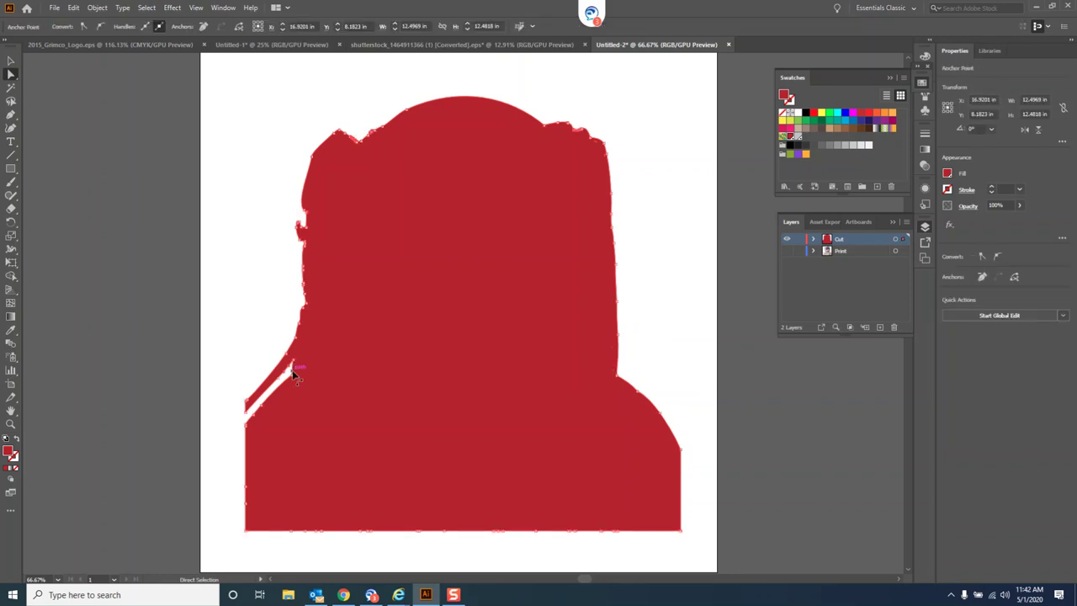
click(293, 370)
click(295, 384)
drag(279, 383, 250, 403)
click(264, 432)
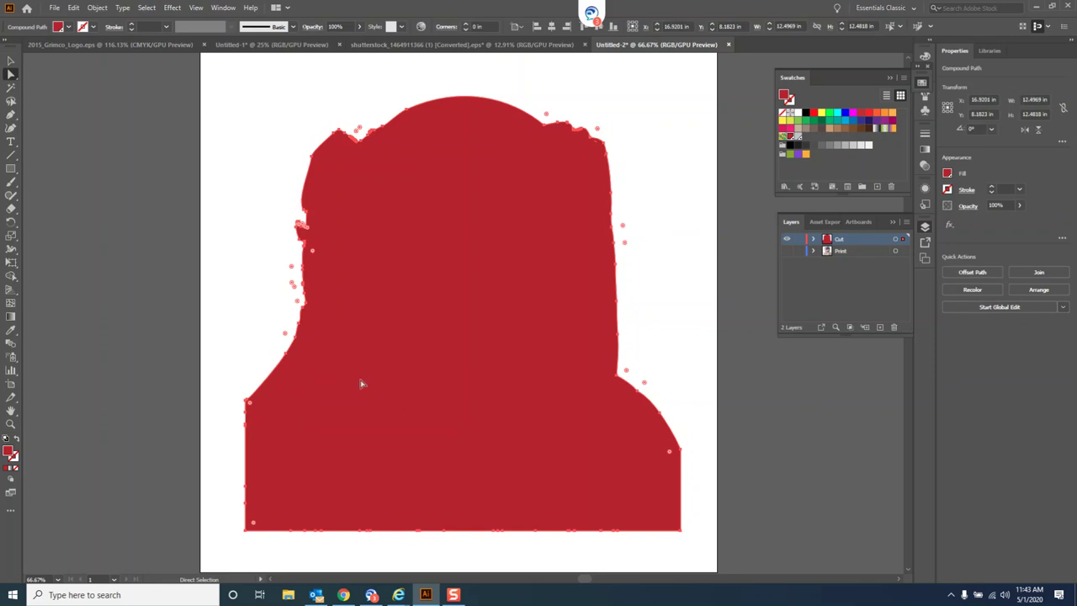
click(685, 109)
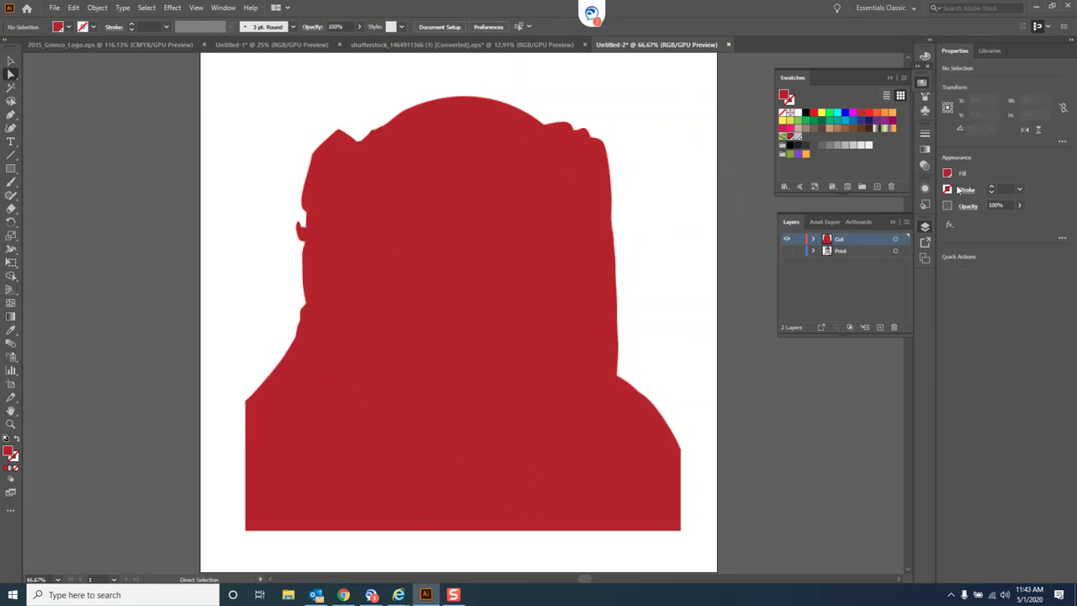
- Open the user-defined Onyx Spot Colors swatch library and place it below the layer list
click(785, 187)
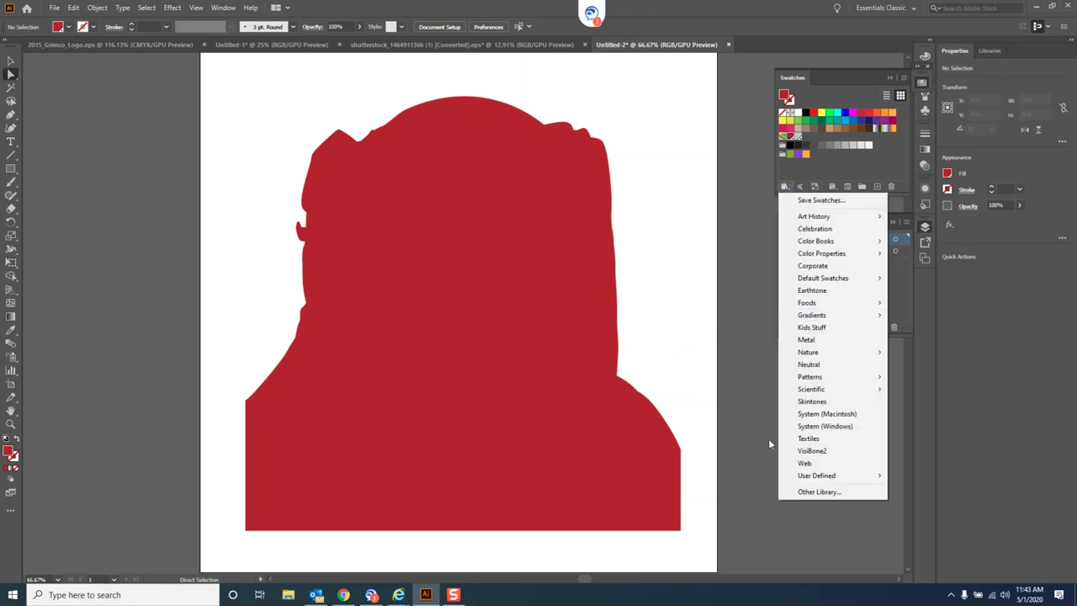
mouse_move(816, 476)
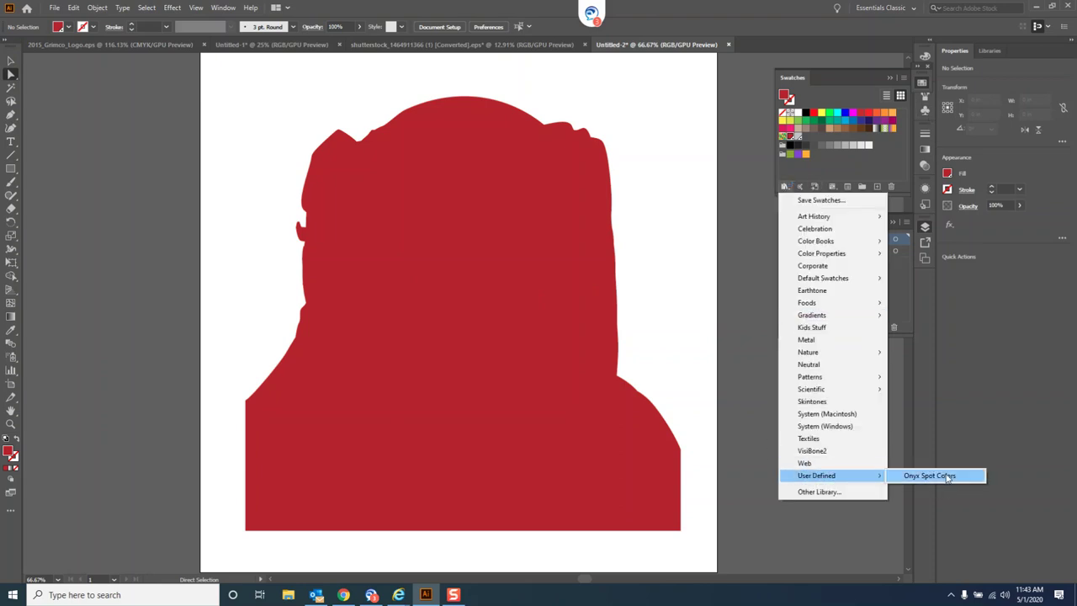
click(948, 477)
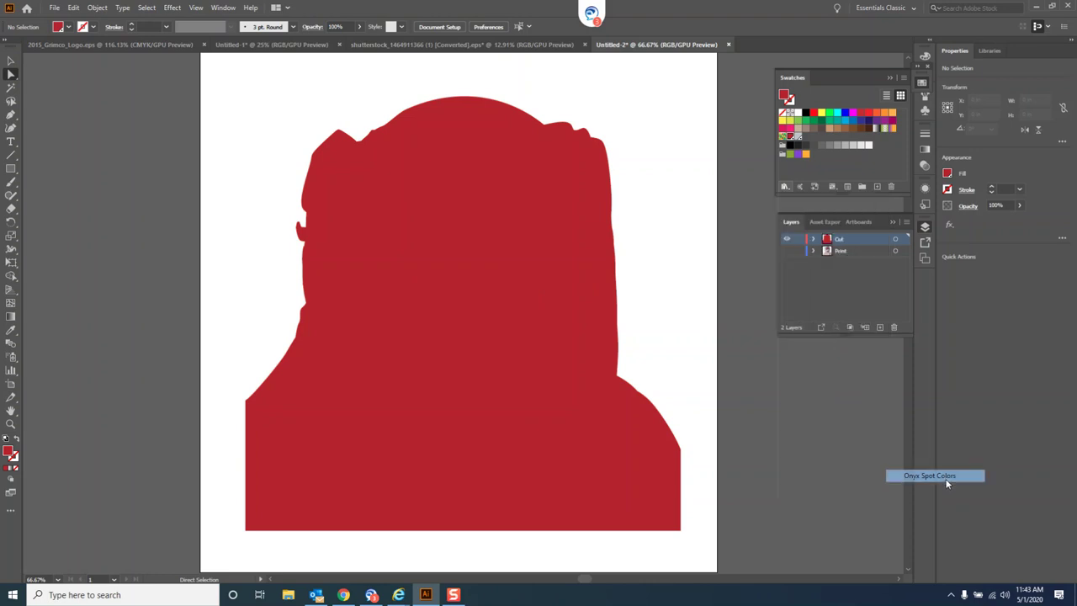
drag(558, 261, 848, 342)
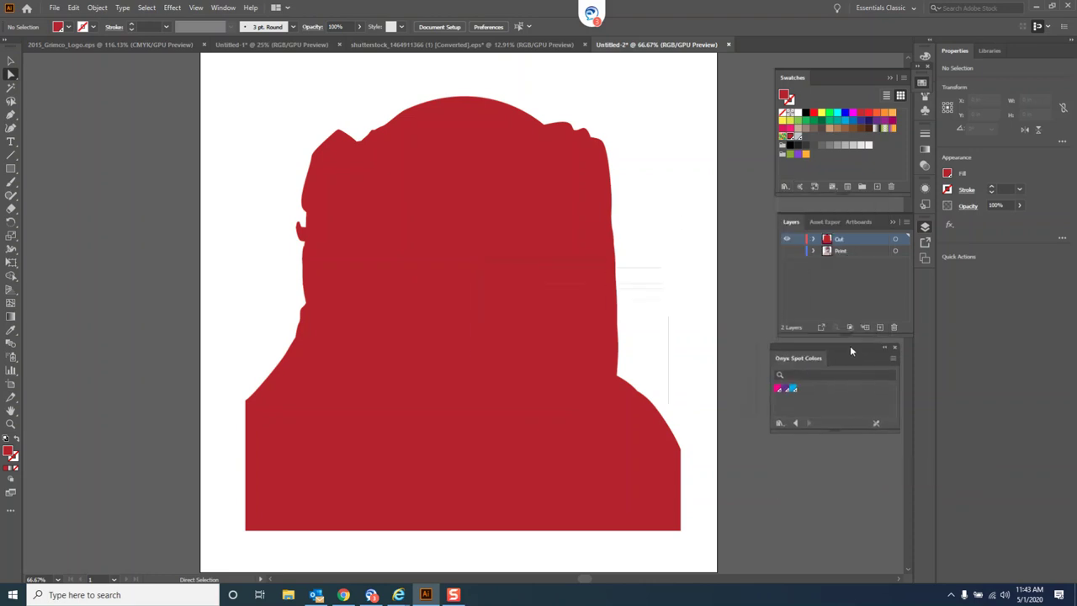
- Fill the silhouette with the magenta swatch from the Onyx Spot Colors library
click(784, 391)
click(493, 276)
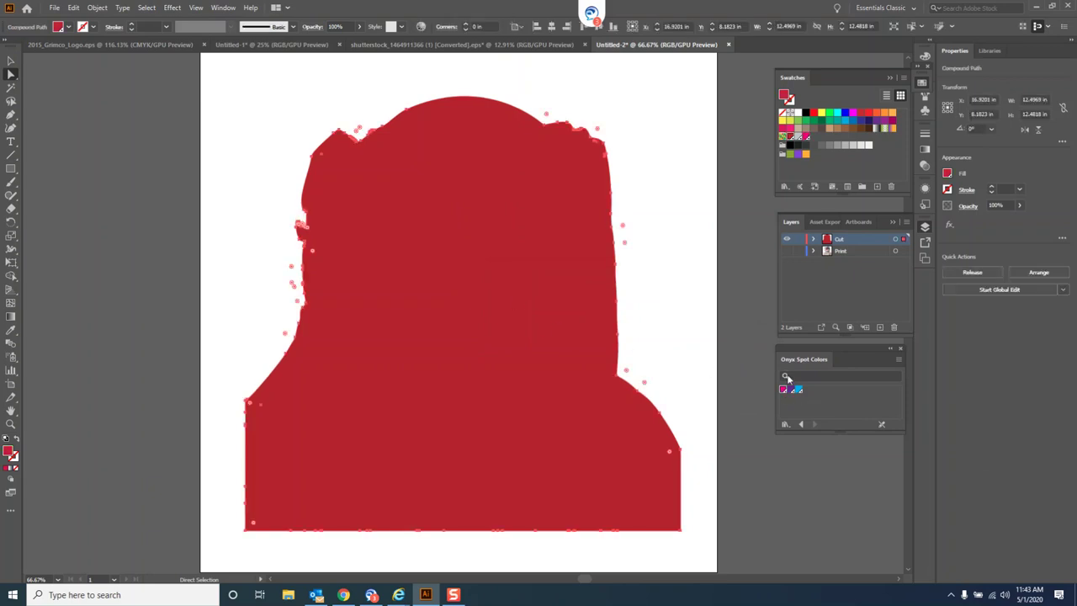
click(784, 391)
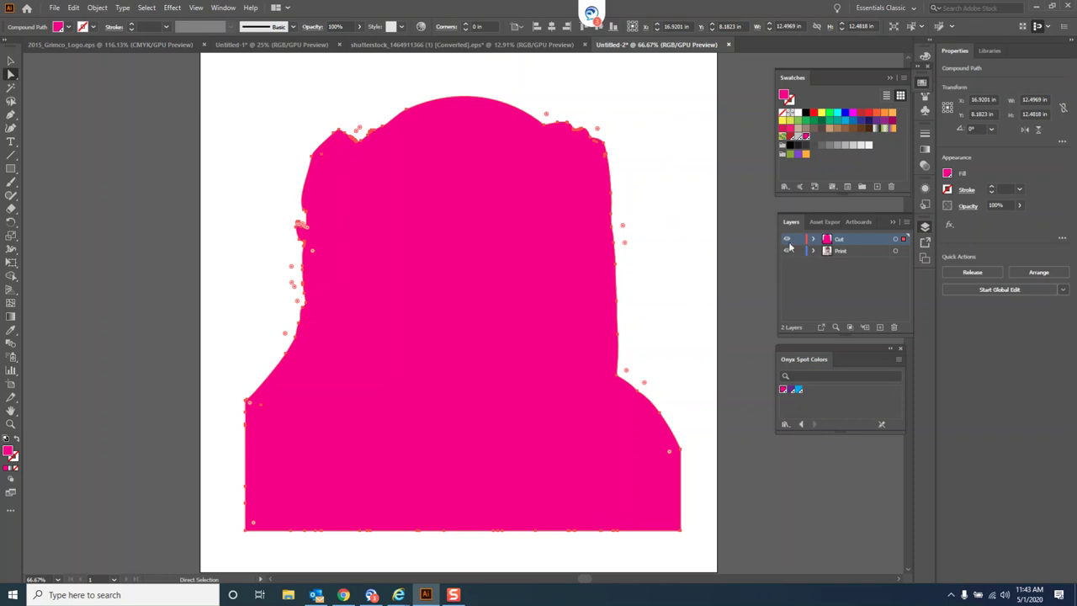
- Move the Cut layer below the Print layer, deselect the silhouette and hide the Print layer
drag(841, 244, 838, 254)
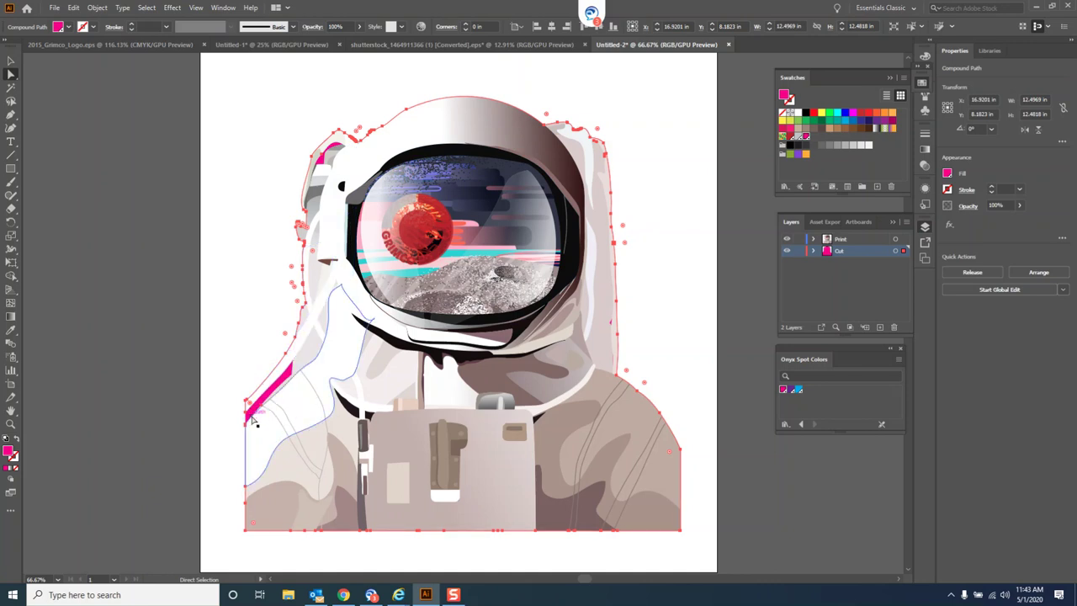
click(162, 163)
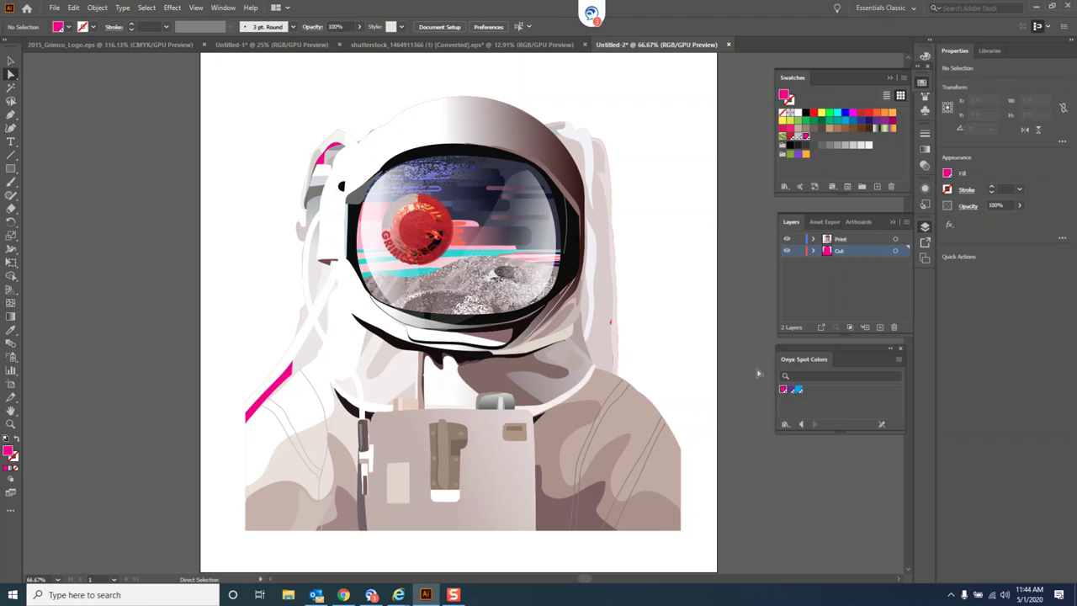
click(785, 239)
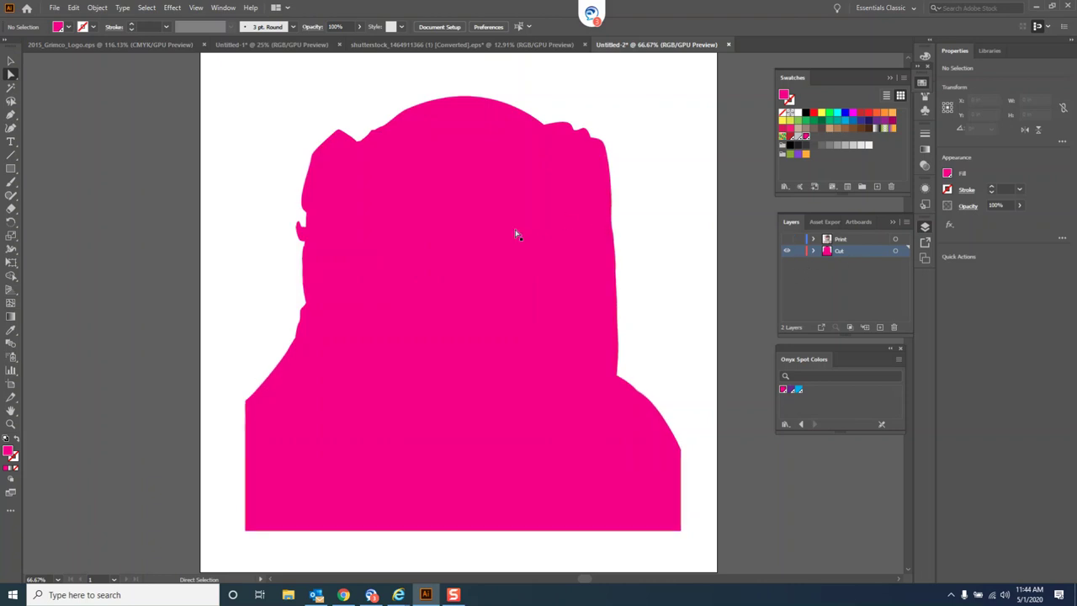
- Offset the magenta silhouette's path by 0.5 in with round joins
click(585, 225)
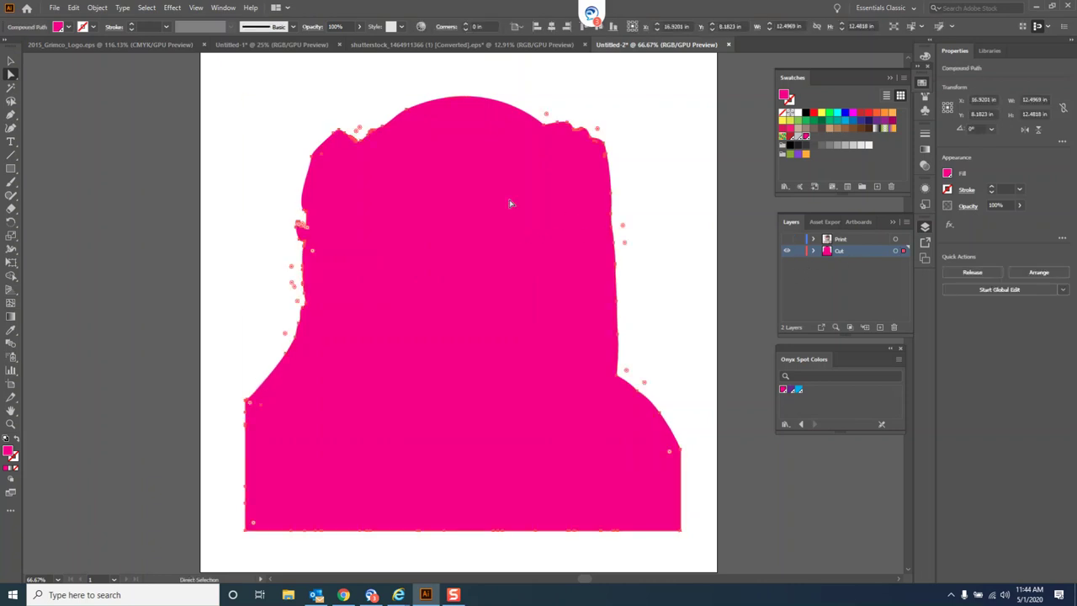
click(97, 8)
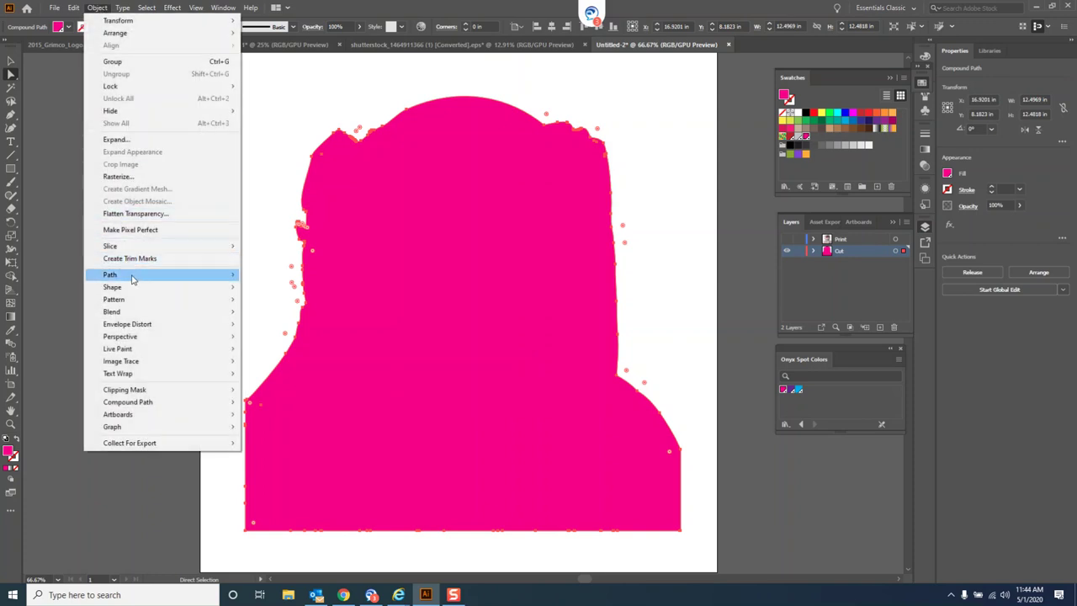
mouse_move(133, 278)
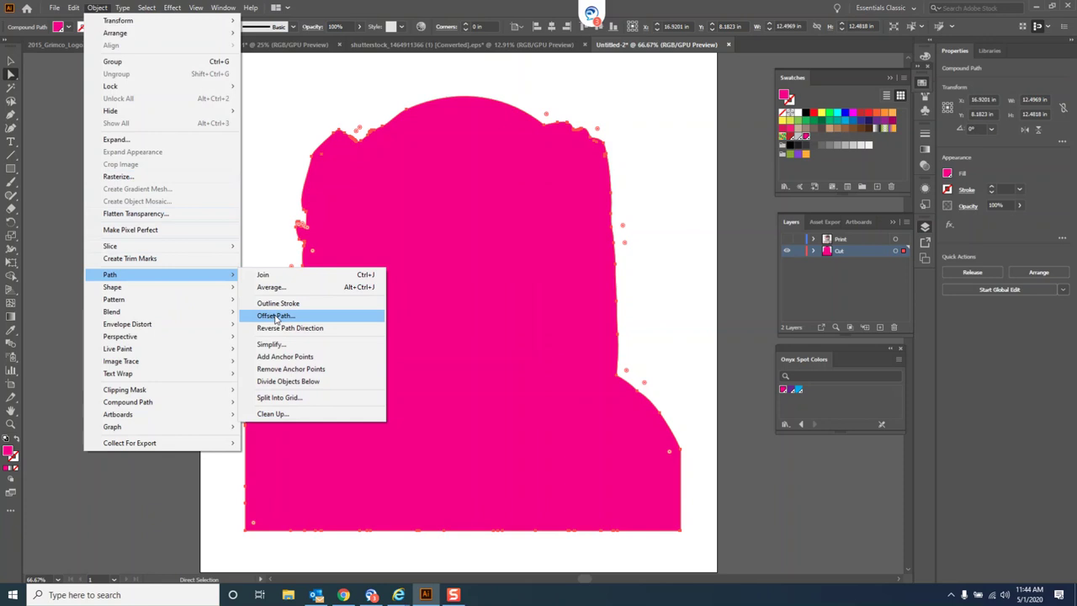
click(276, 316)
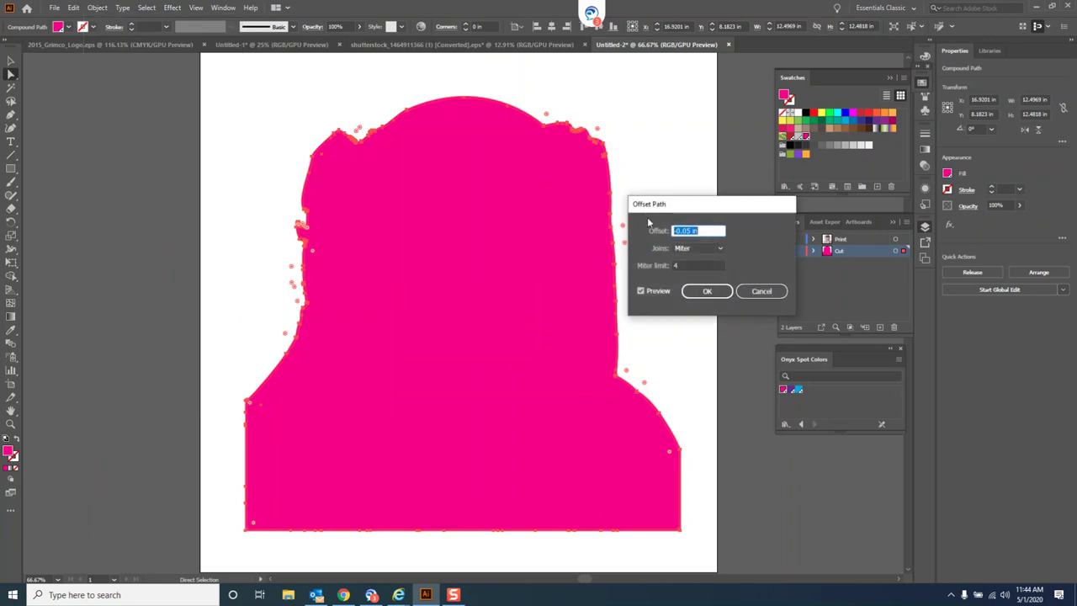
key(BackSpace)
click(641, 291)
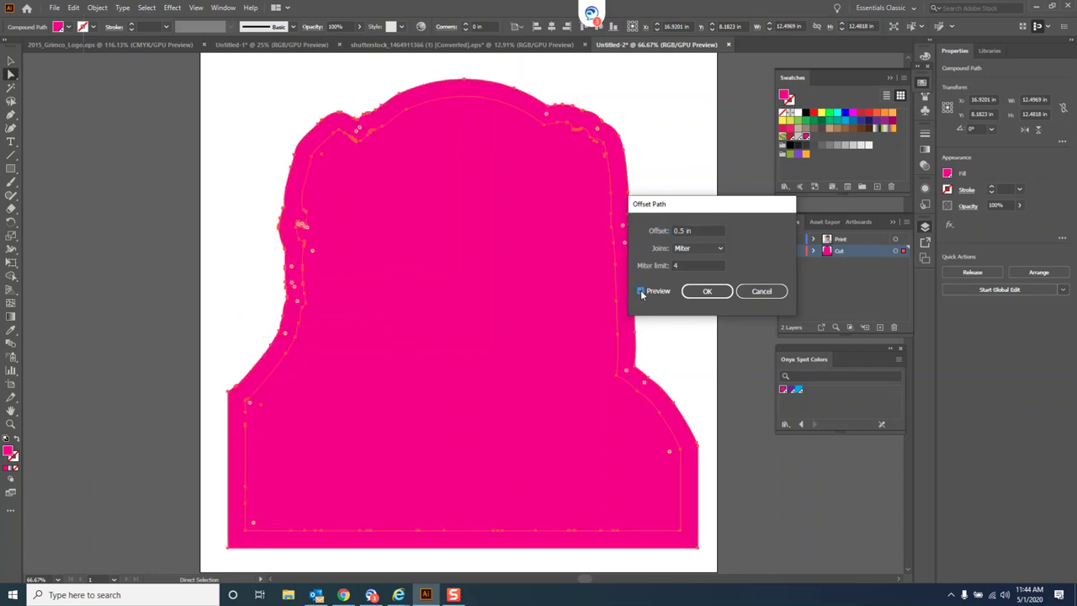
click(716, 248)
click(711, 276)
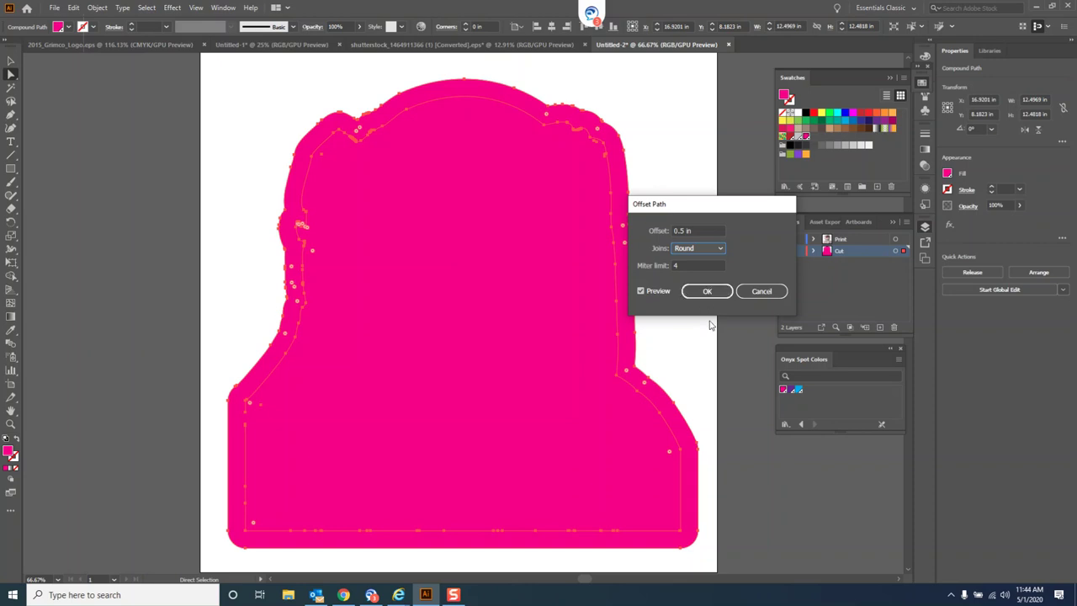
click(709, 295)
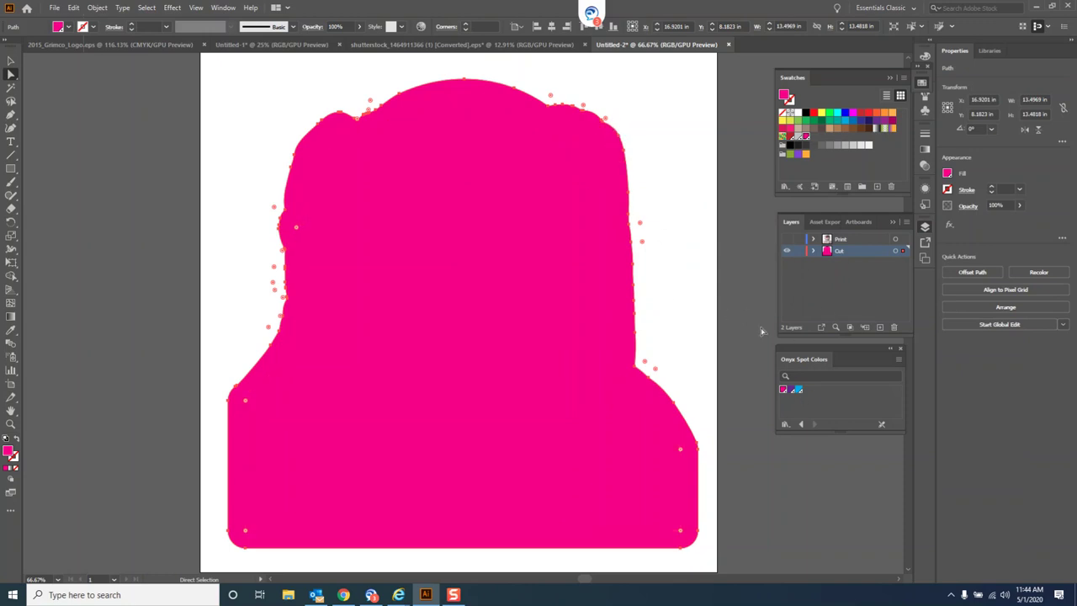
- Fill the offset path with the purple swatch from the Onyx Spot Colors library and show the Print layer
click(795, 396)
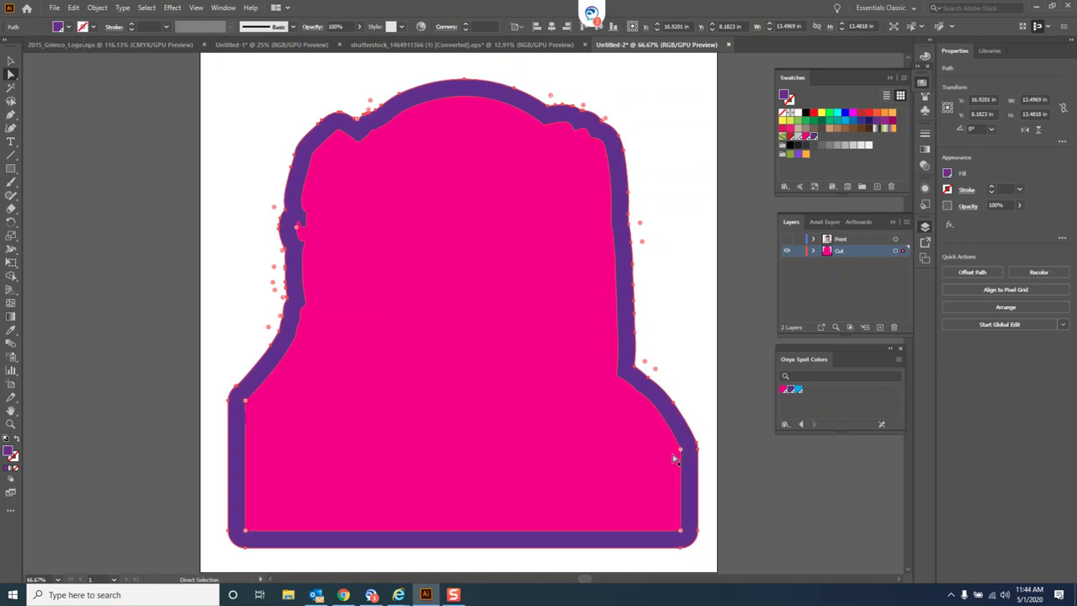
click(787, 240)
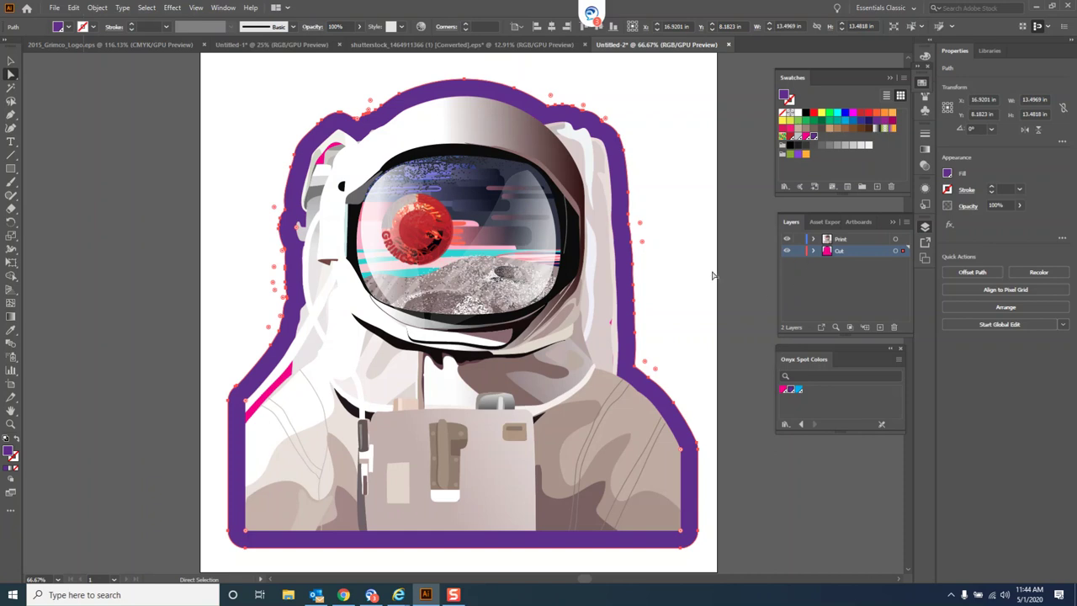
- Start saving a copy of the document under a new name with Adobe PDF (*.PDF) as the file type
click(53, 8)
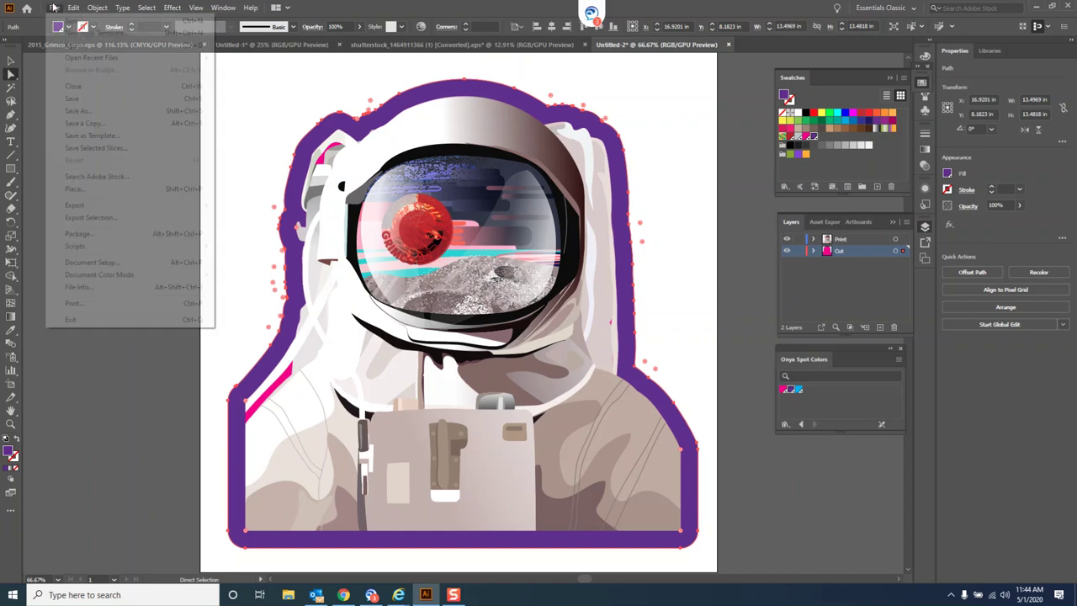
click(86, 113)
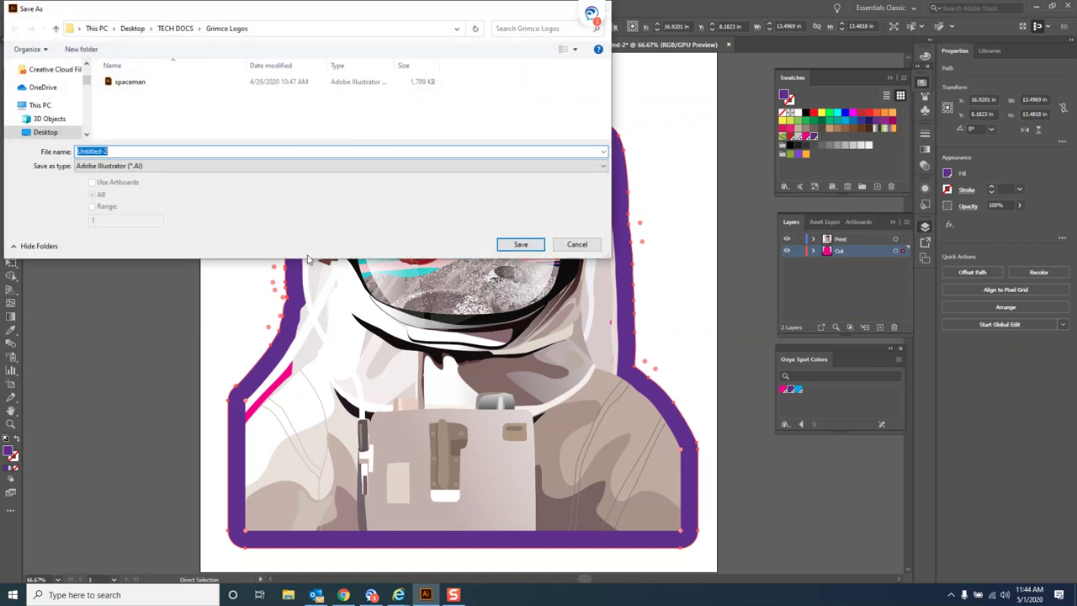
click(143, 168)
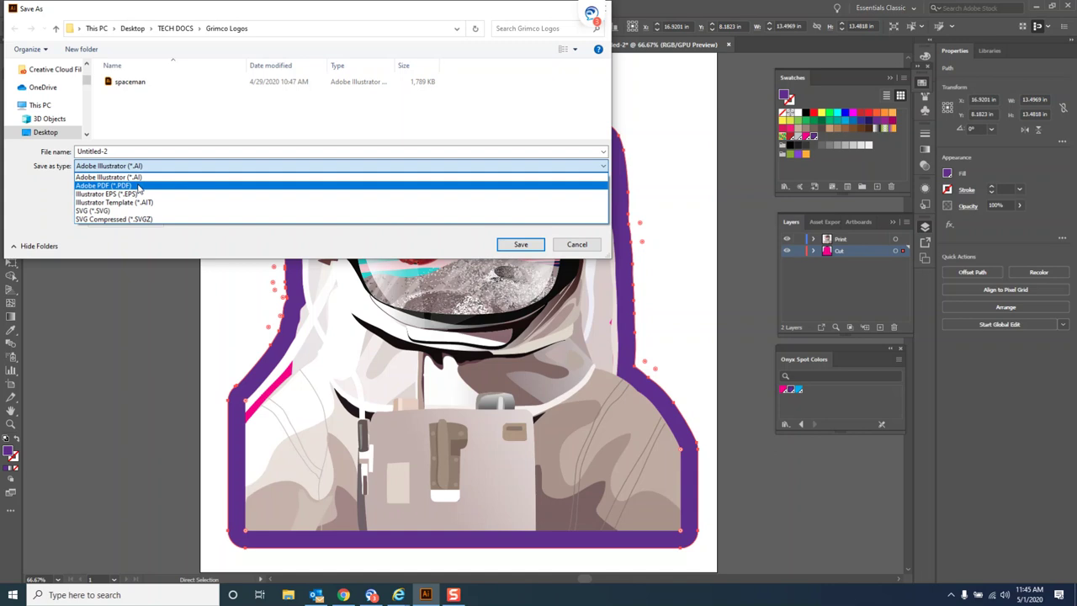
click(140, 186)
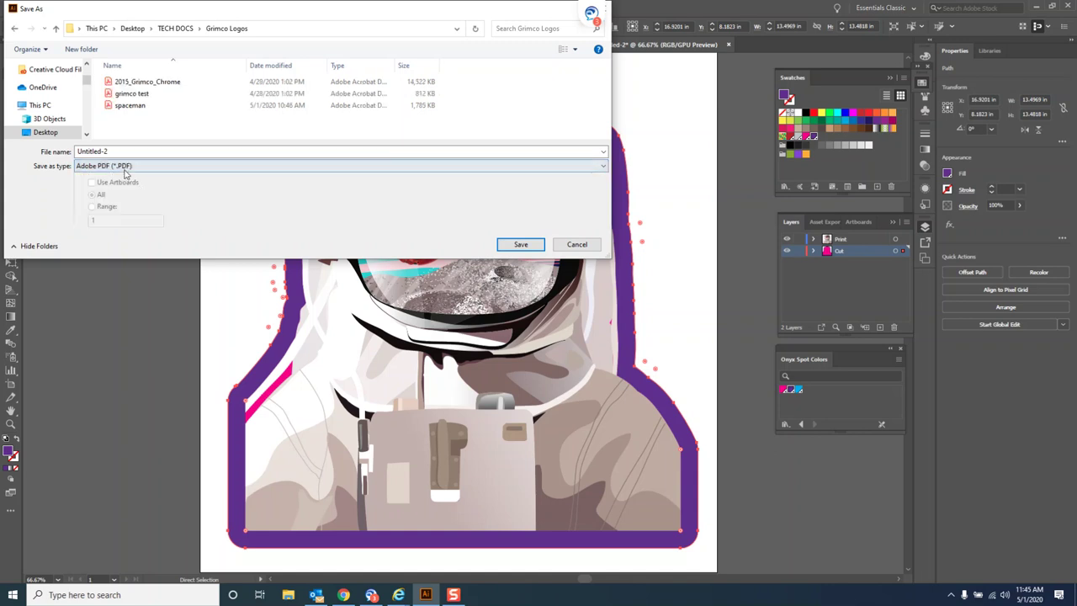
- Name the PDF file spaceman.pdf in the Grimco Logos folder
click(134, 150)
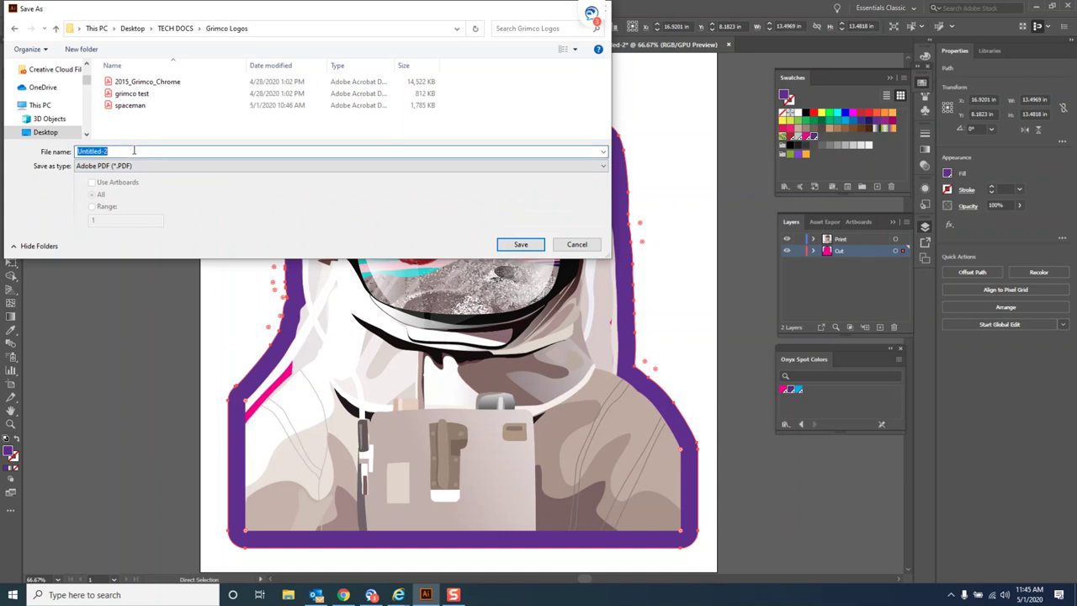
text(sPACEM)
key(BackSpace)
key(BackSpace)
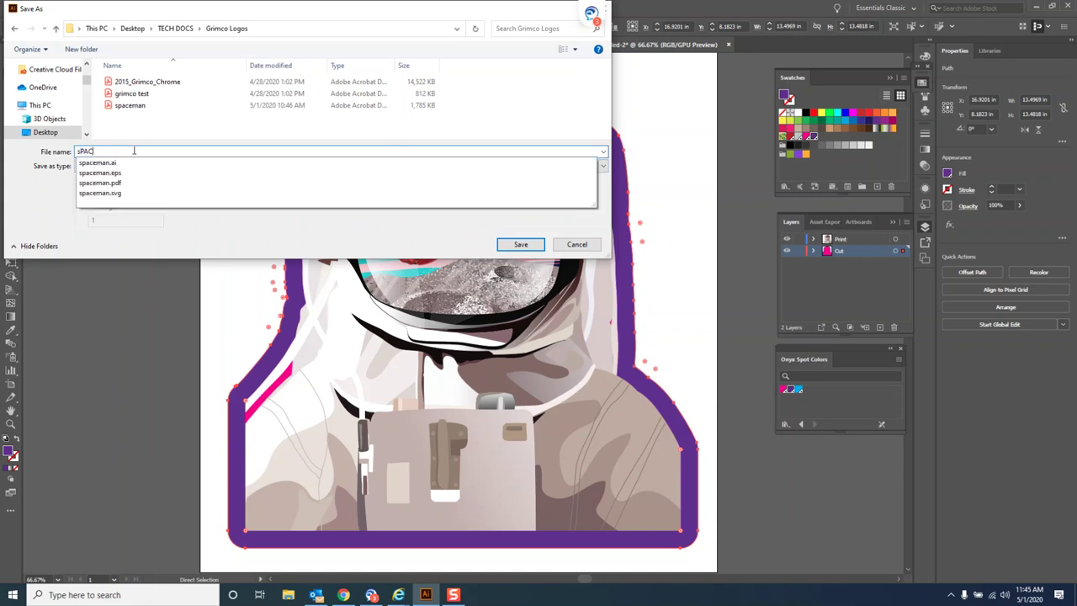
key(BackSpace)
key(BackSpace)
text(AsPACE)
key(BackSpace)
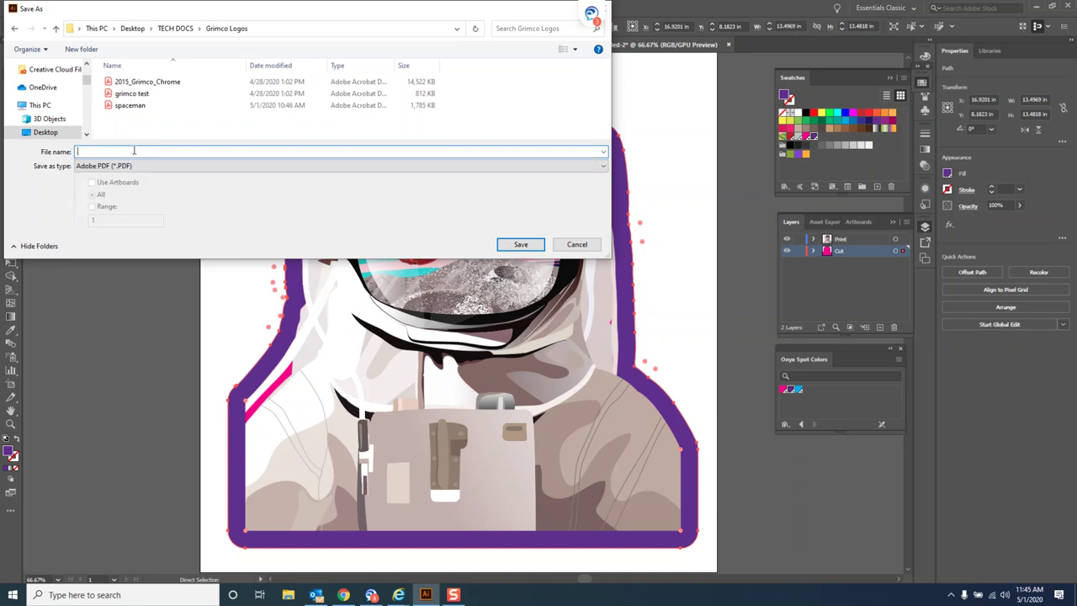
text(s)
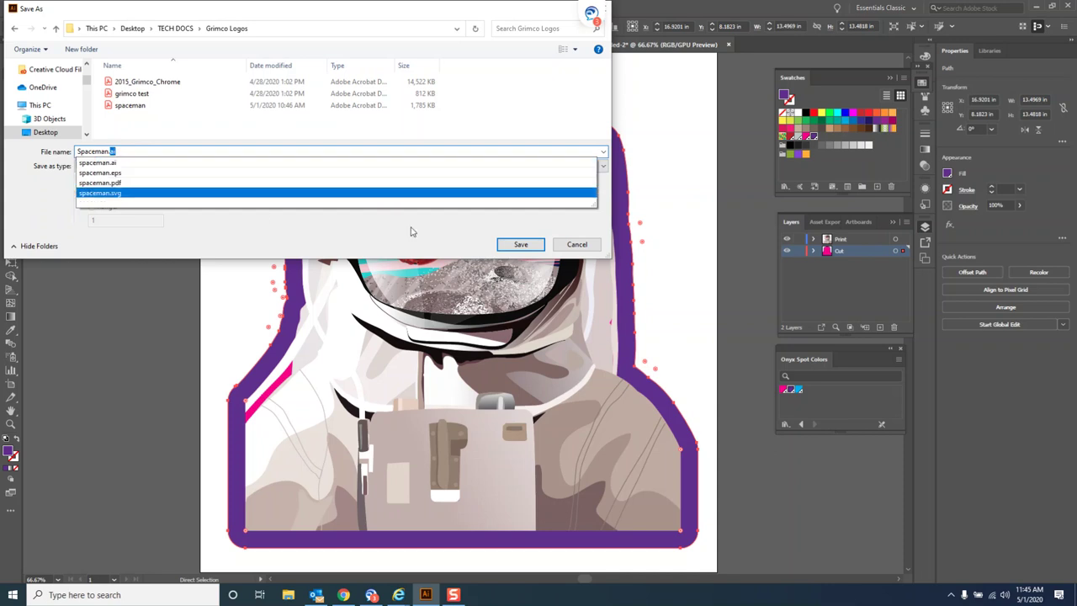
click(239, 182)
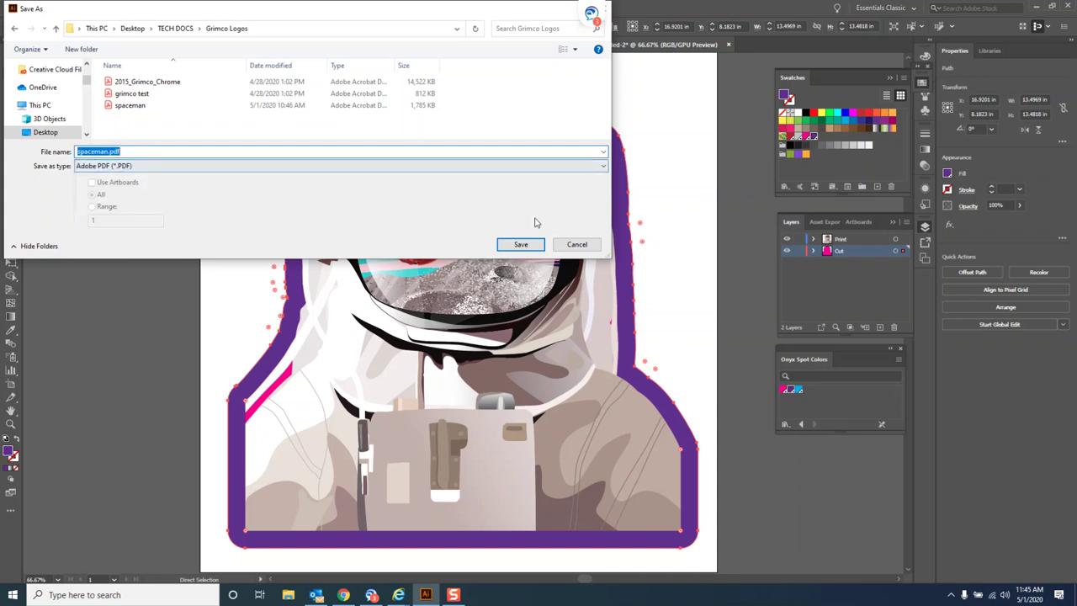
- Save the PDF over the existing spaceman.pdf using the [Illustrator Default] preset
click(531, 244)
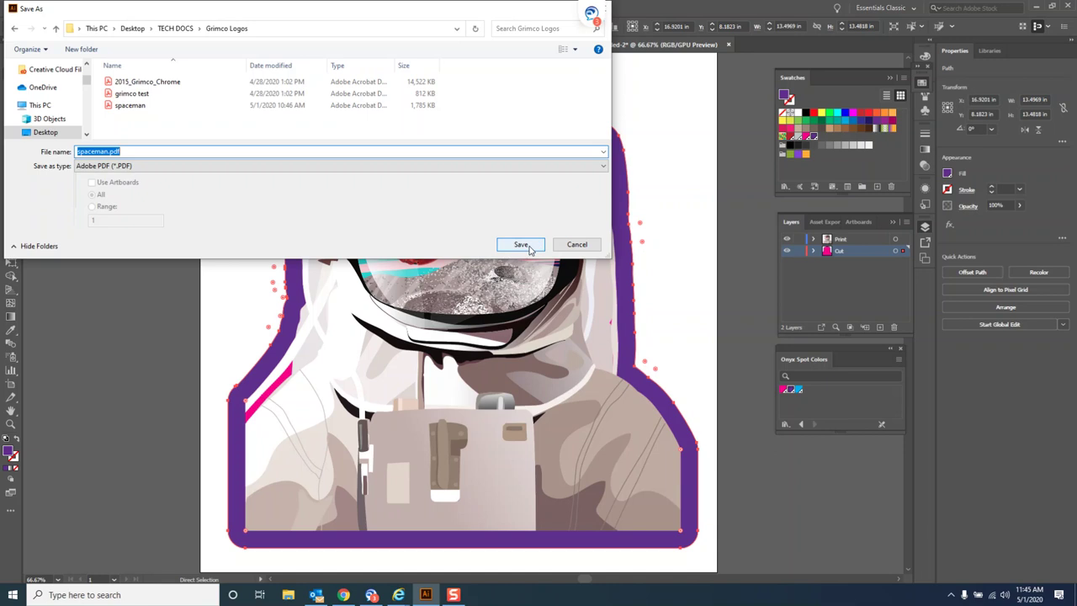
click(528, 247)
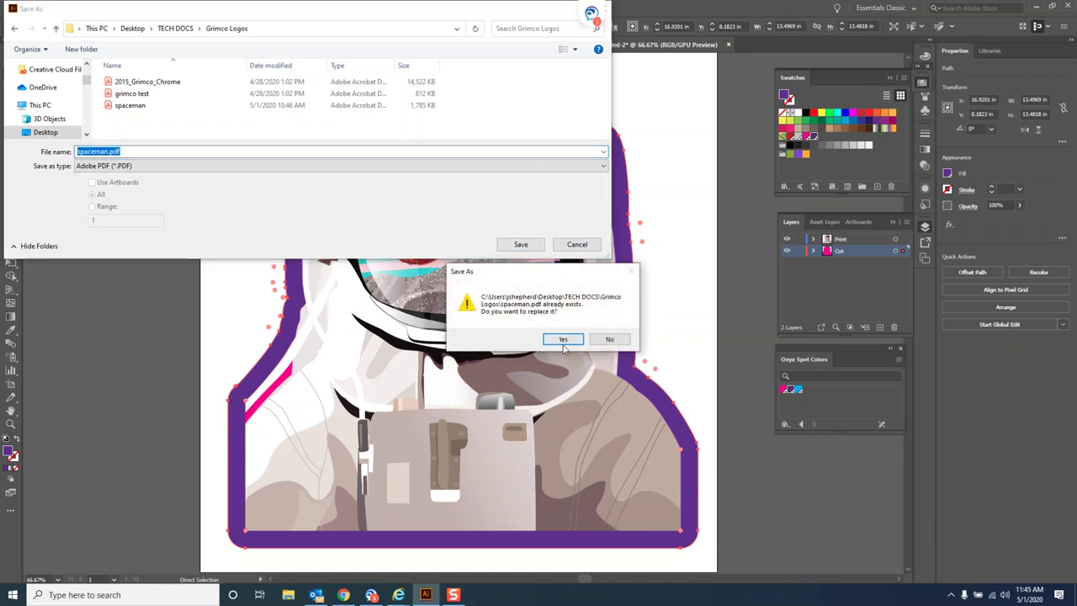
click(563, 340)
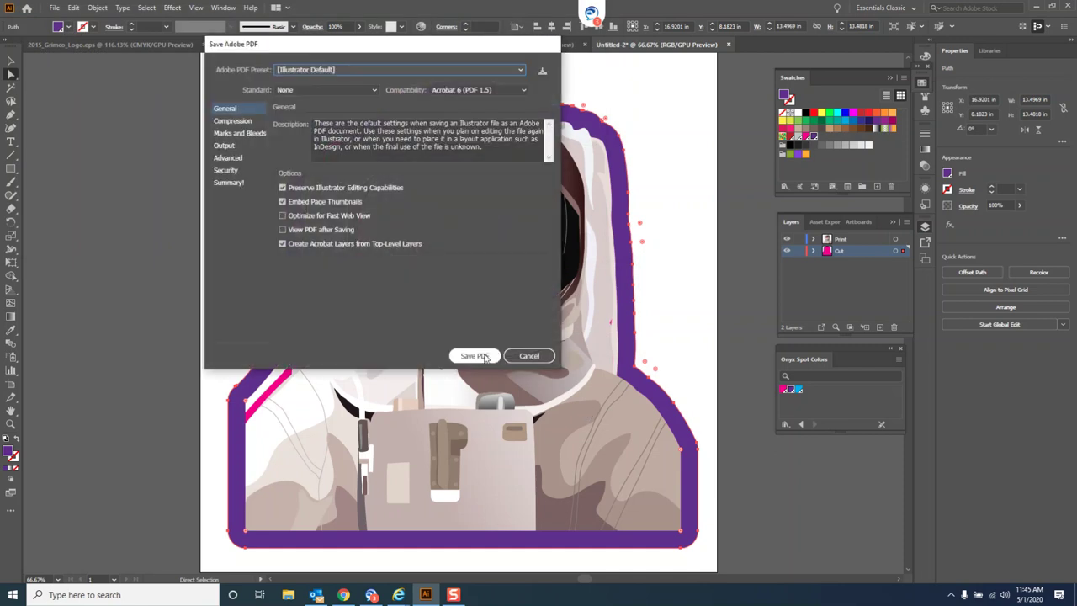
click(474, 355)
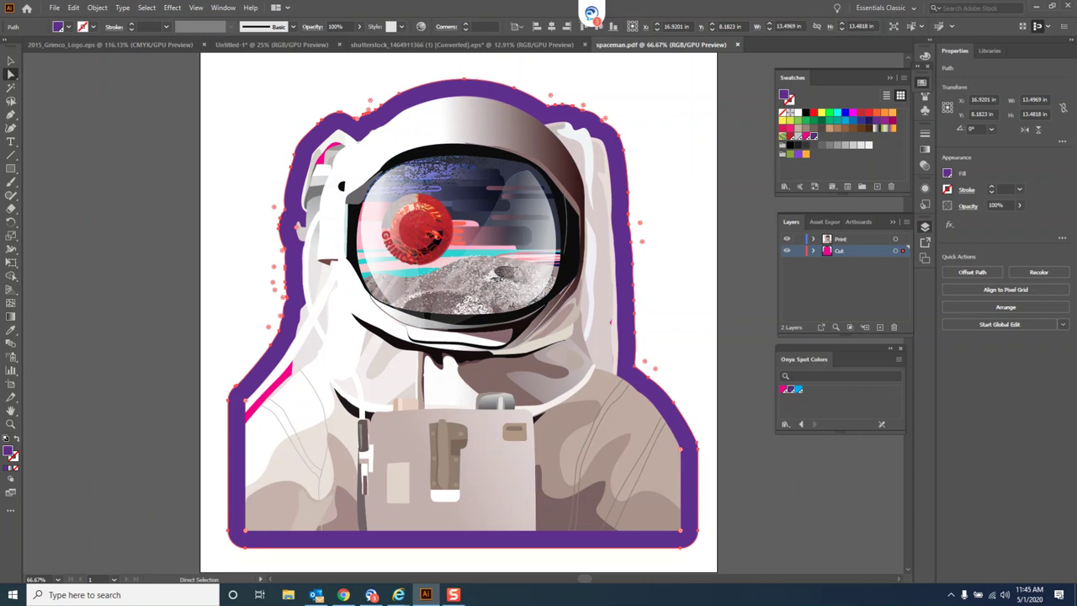
- Switch to Thrive RIP-Queue, cancelling its Registration Wizard, and select the EPSON SureColor S40600 printer
click(1039, 8)
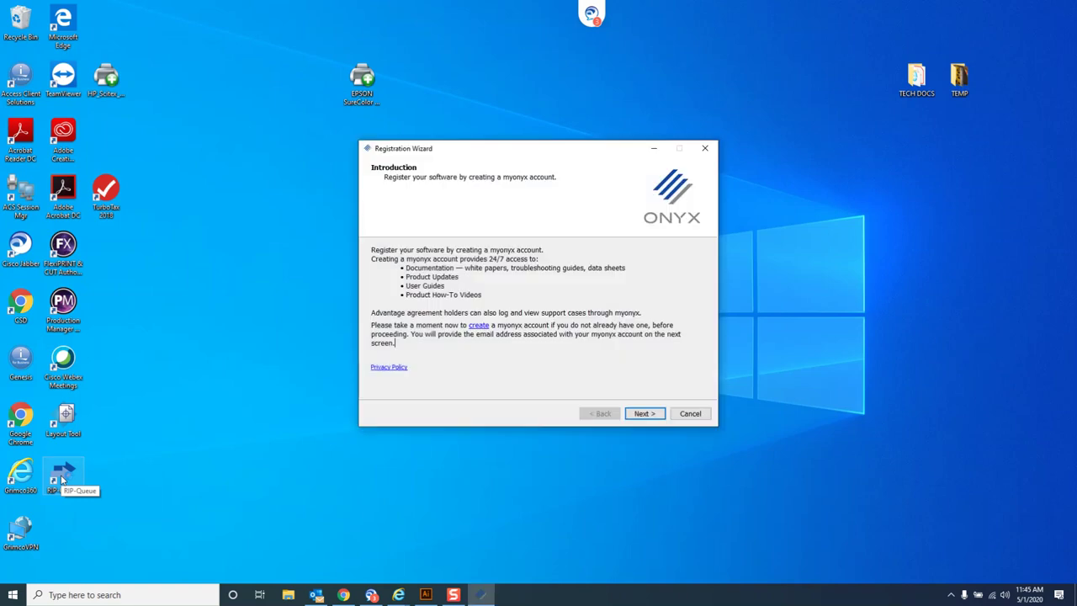
click(702, 415)
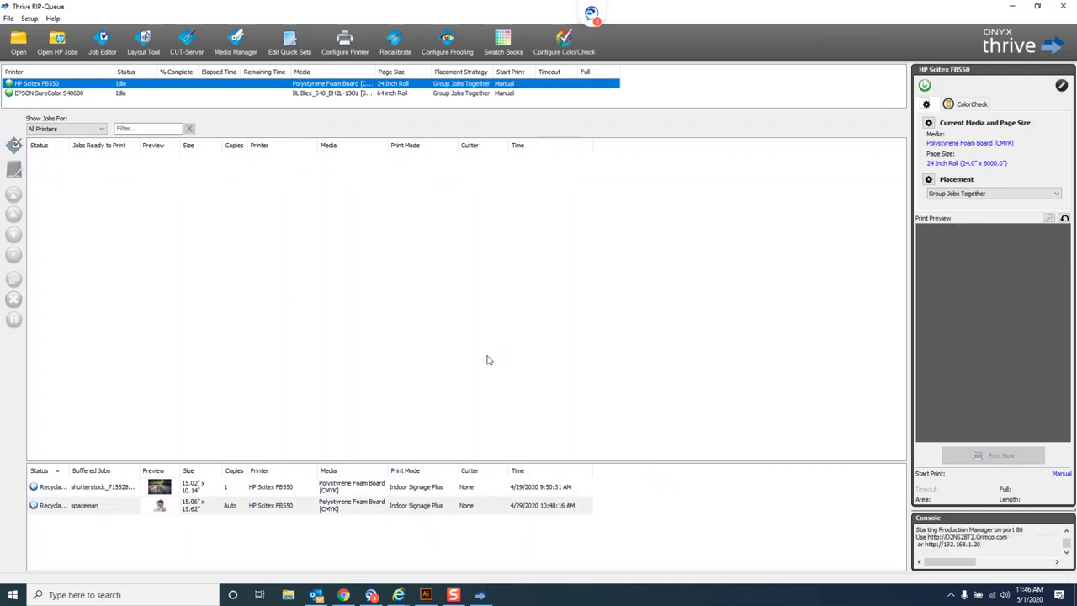
click(76, 95)
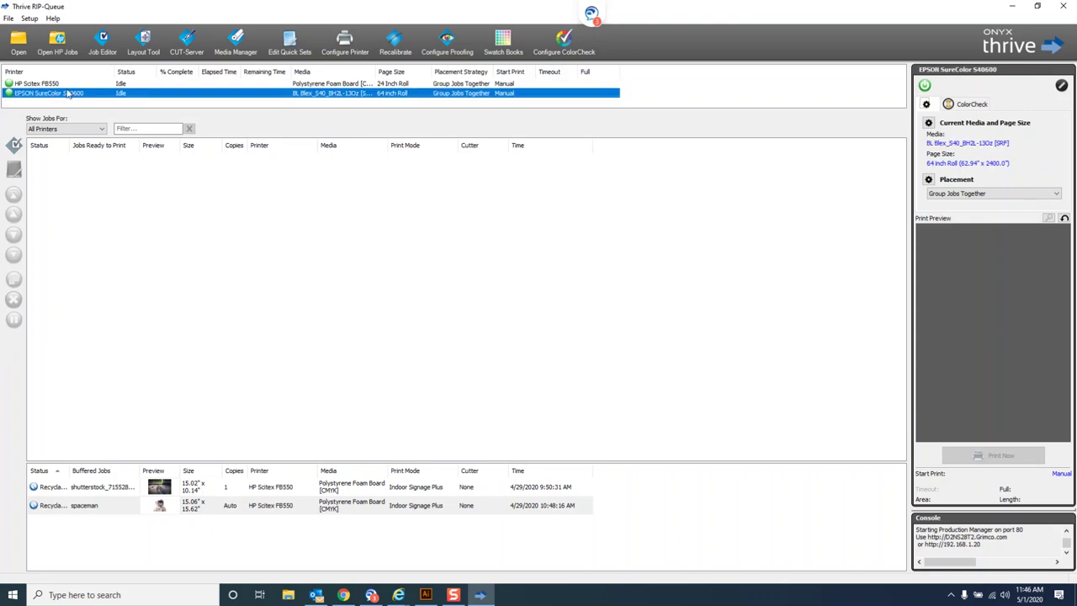
- Open the spaceman PDF from the Grimco Logos folder in the Job Editor for the EPSON SureColor S40600
click(19, 40)
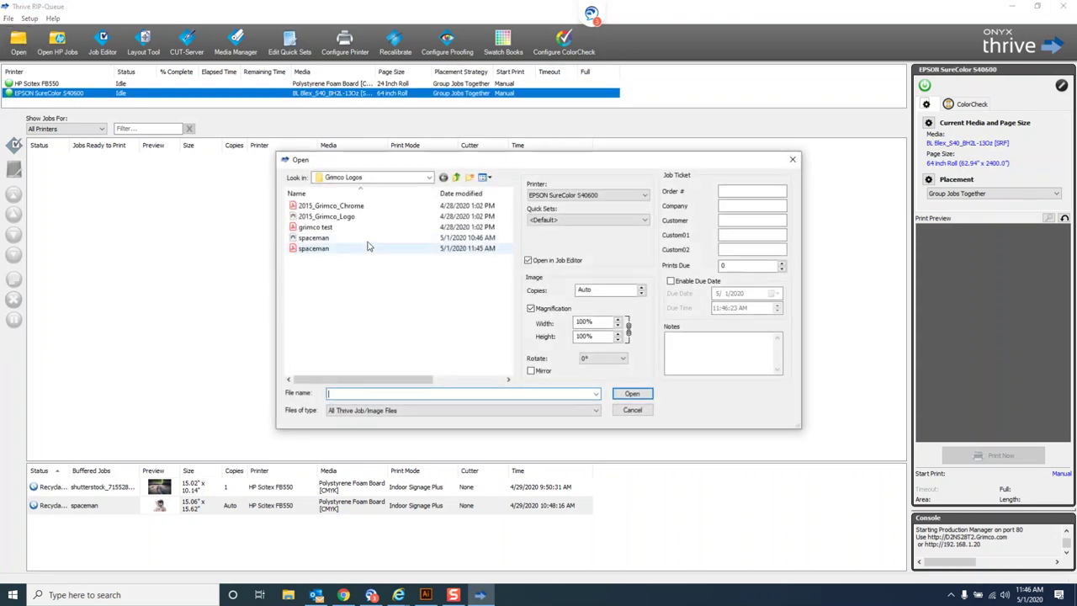
click(318, 251)
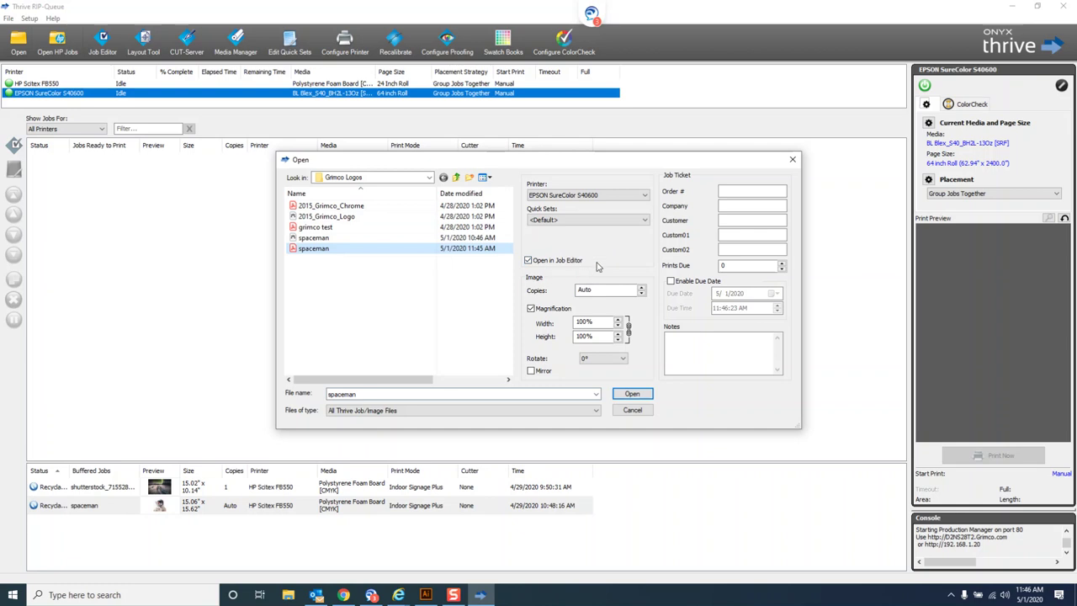
click(633, 395)
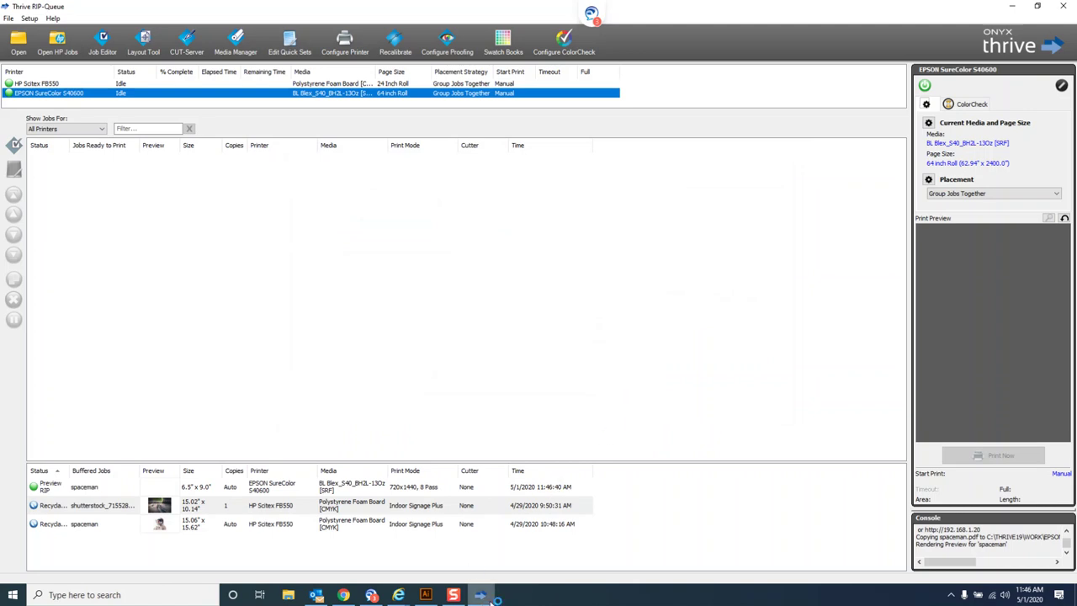
mouse_move(492, 596)
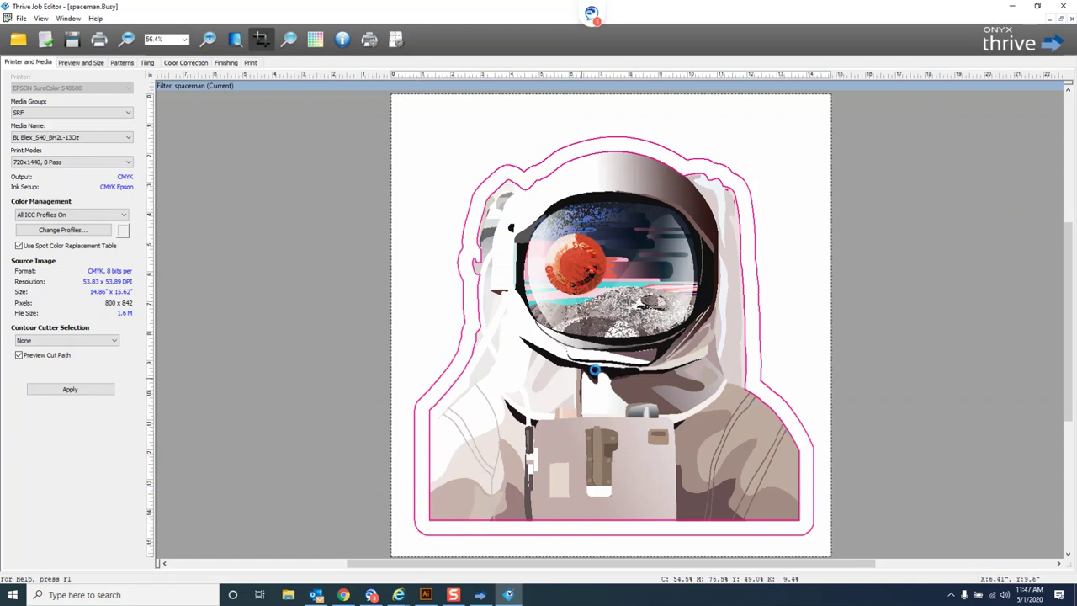
- Toggle the cut path preview off and on, and set the contour cutter to Graphtec FC9000 Cutter
click(19, 357)
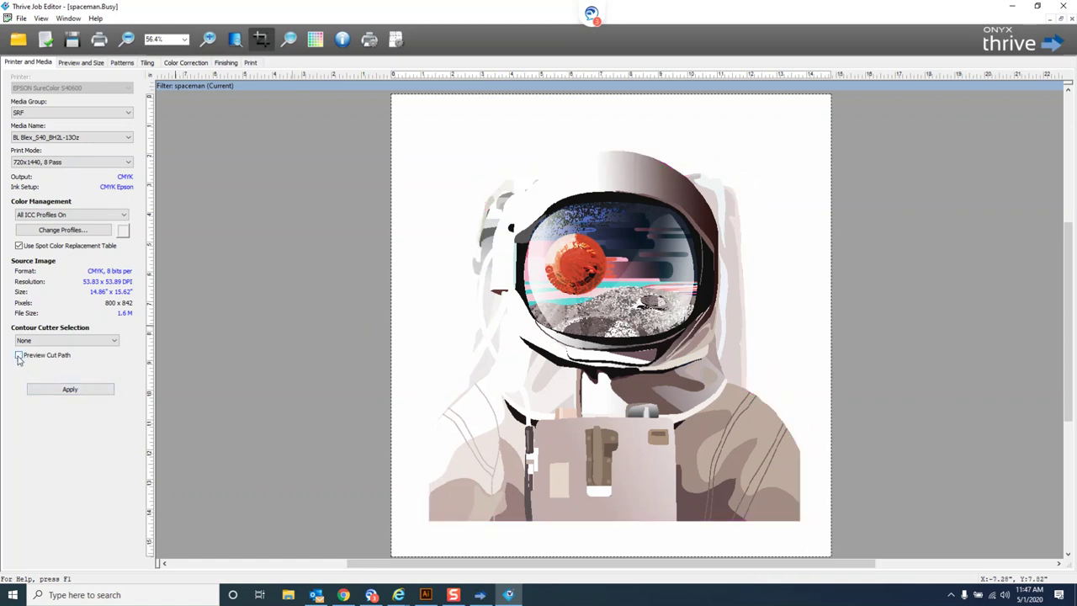
click(19, 357)
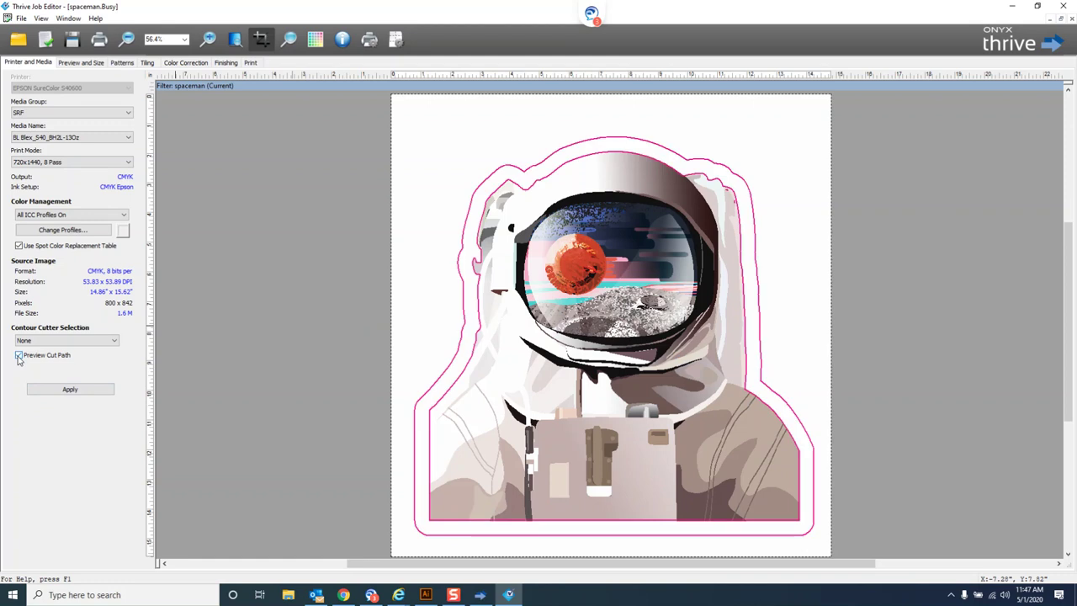
click(67, 341)
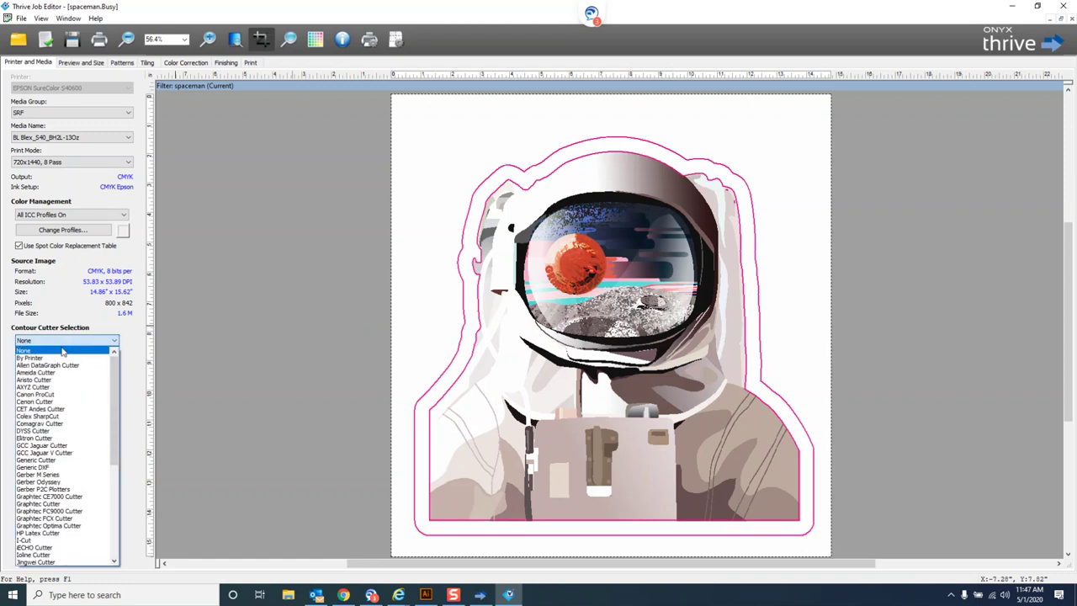
click(60, 511)
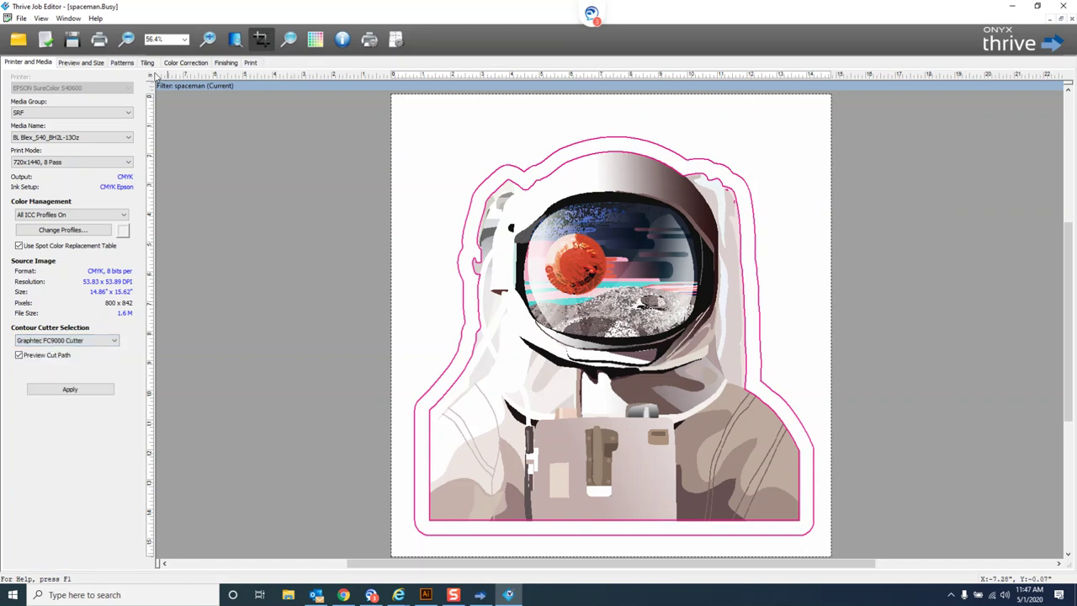
- Review the image size and print setup options, and submit the spaceman job to the RIP queue
click(102, 64)
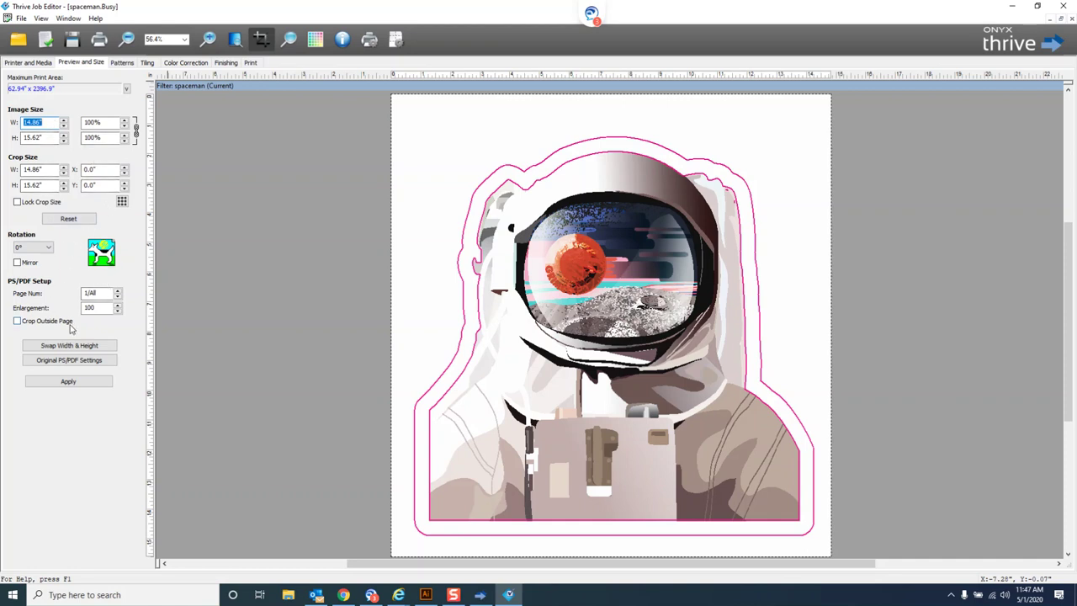
click(255, 63)
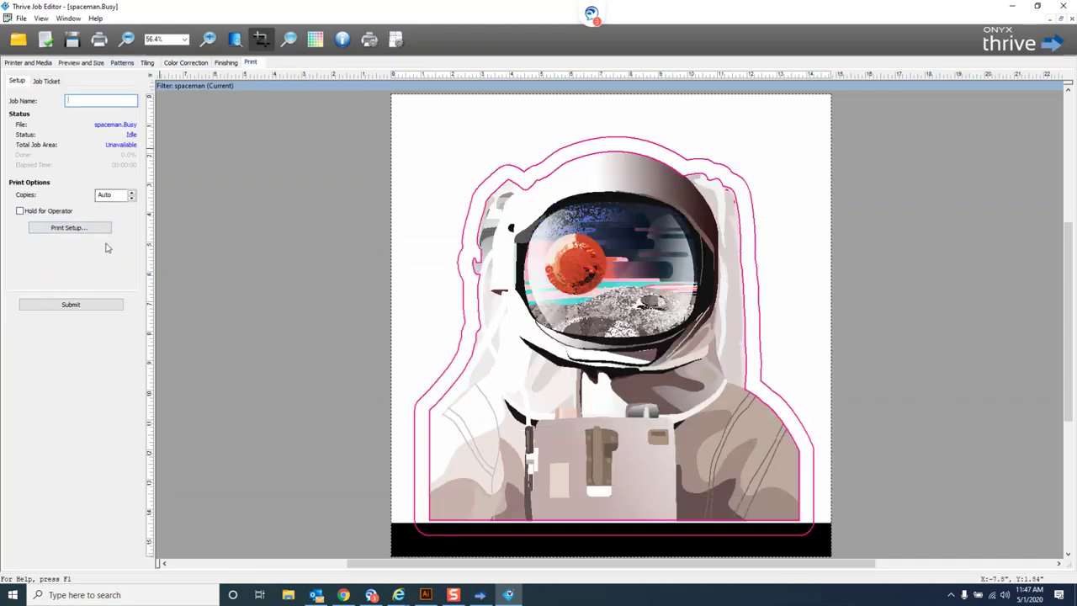
click(71, 306)
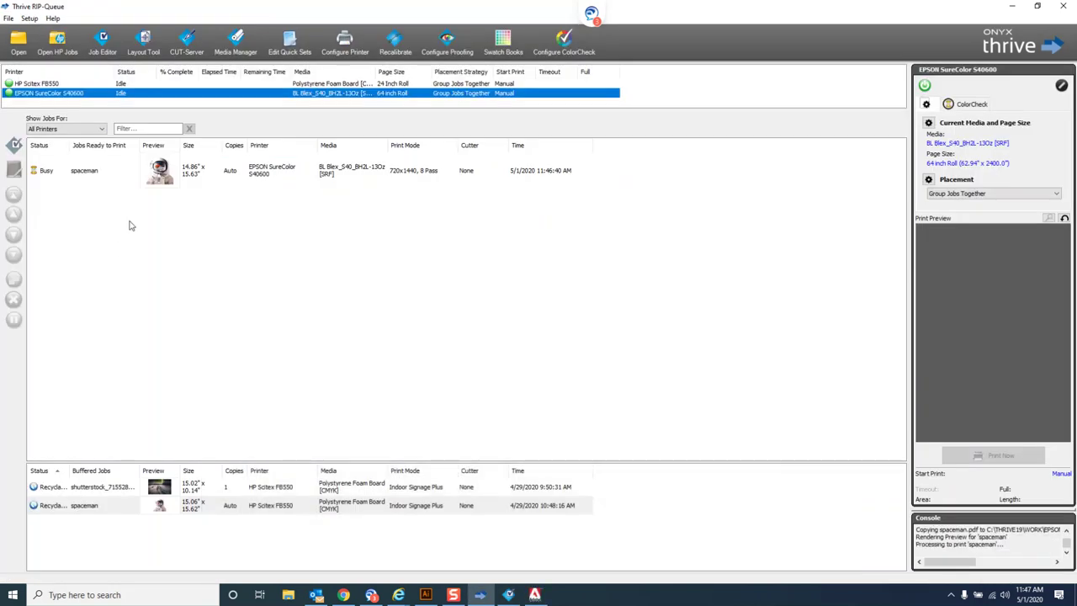
- Select the queued spaceman job and set the Group Jobs Together placement strategy to centre justification
click(375, 187)
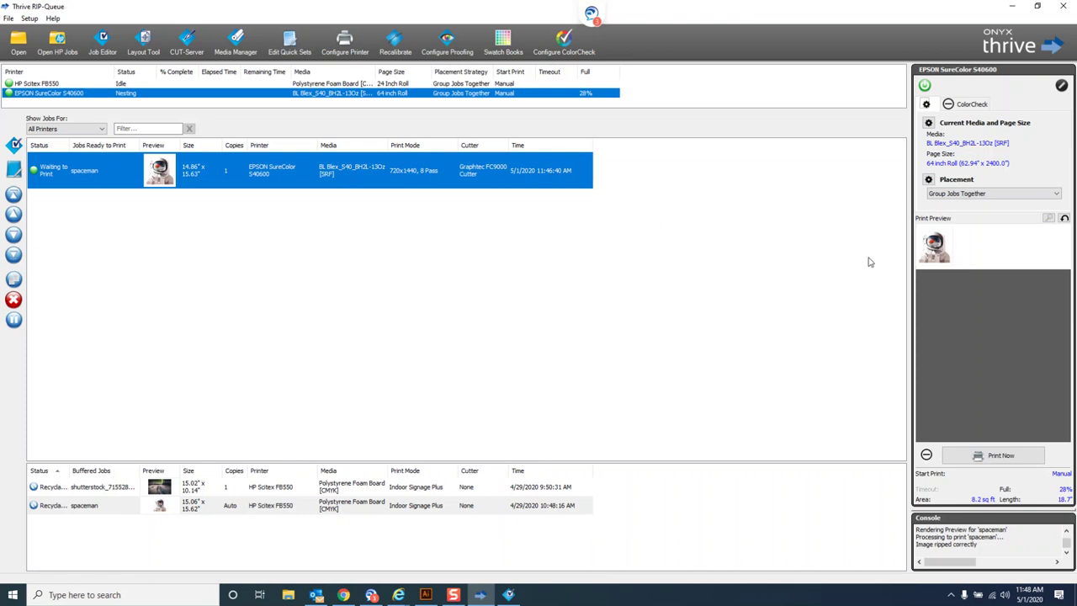
click(929, 179)
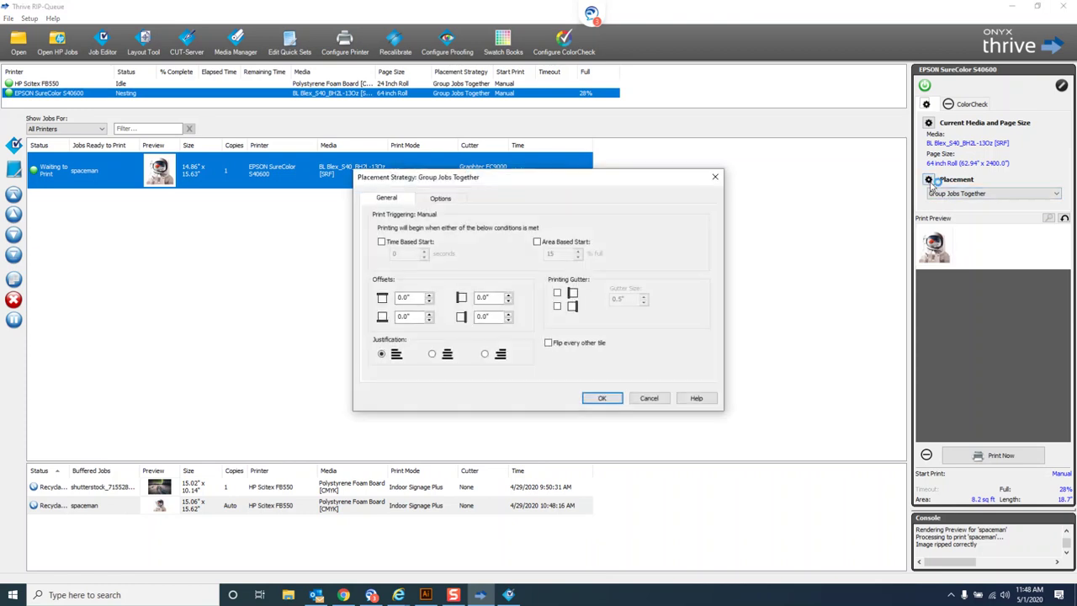
click(431, 354)
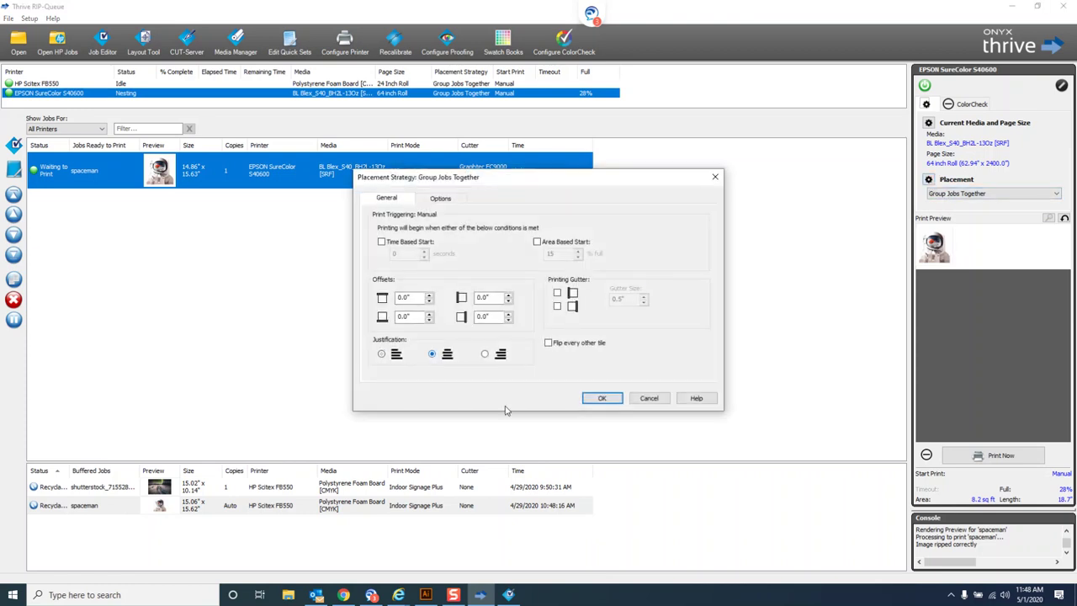
click(602, 399)
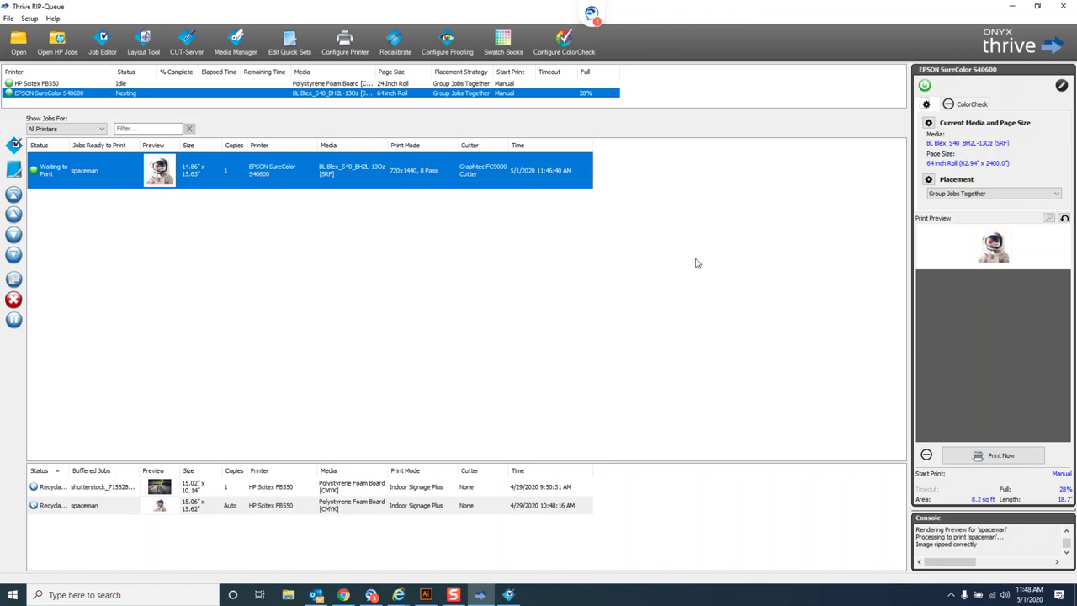
- Set the number of copies to 3 in the spaceman job's properties
double_click(277, 169)
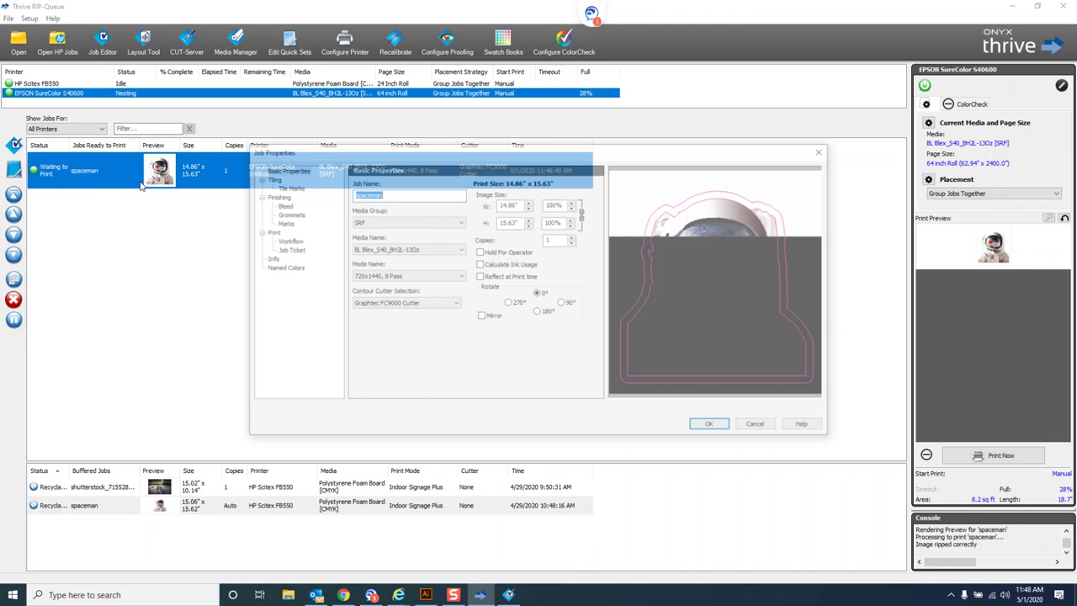
click(573, 236)
click(573, 236)
click(705, 426)
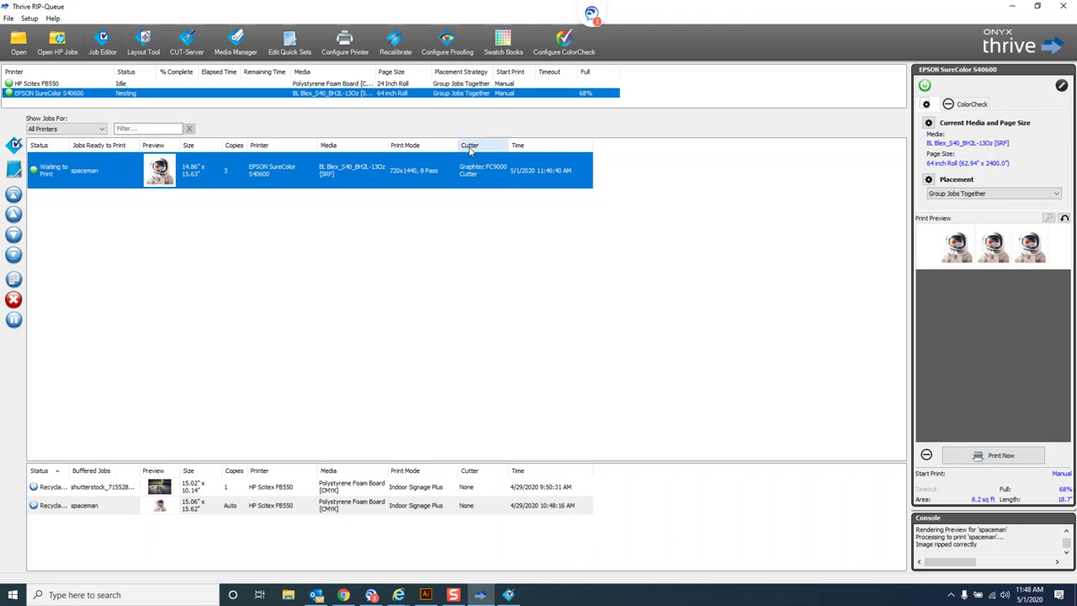
- Check the output port assigned to the EPSON SureColor S40600 in the printer's device configuration
click(344, 42)
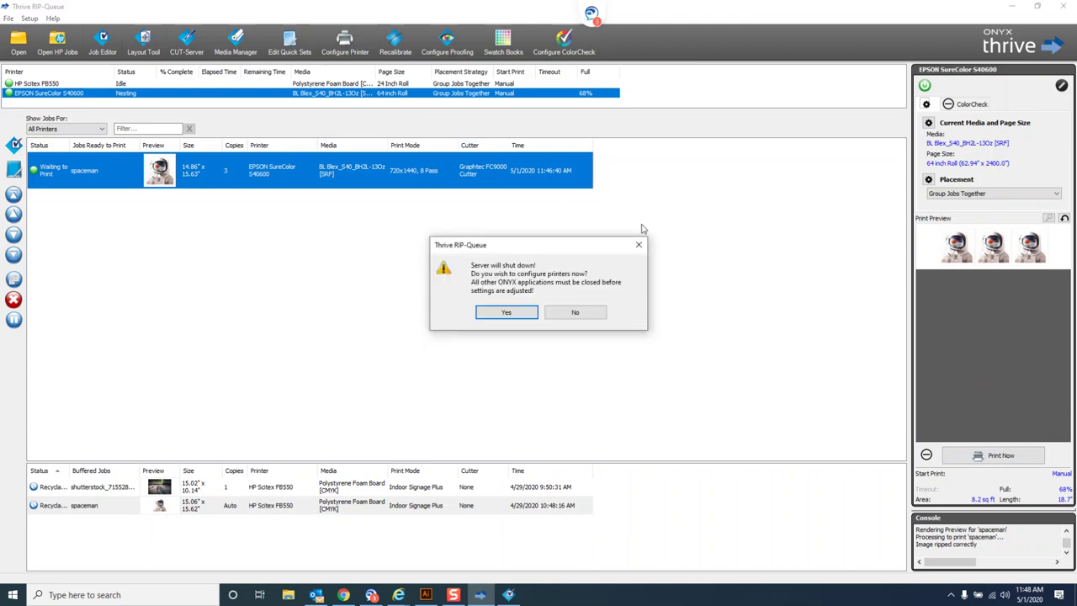
click(514, 312)
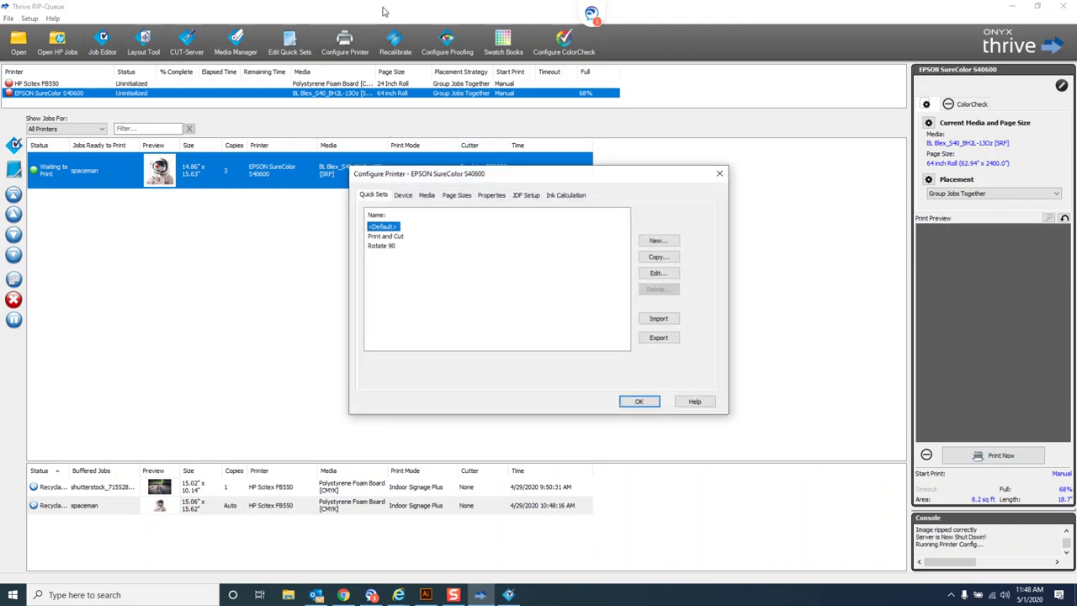
click(402, 195)
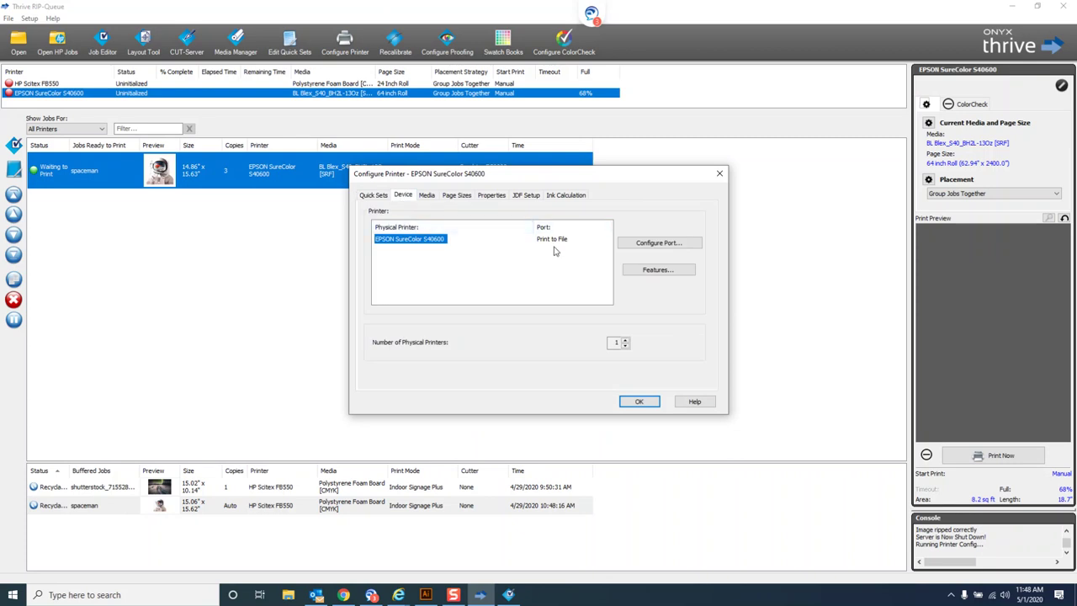
click(646, 401)
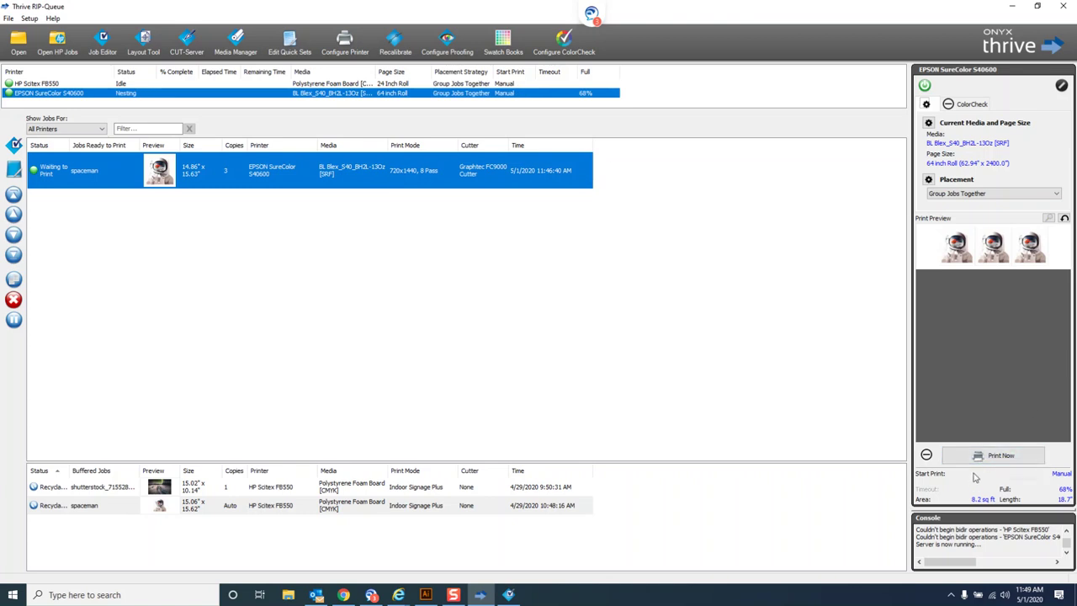
- Print the nested spaceman copies and load their cut job for the Graphtec FC9000 in CUT-Server
click(993, 458)
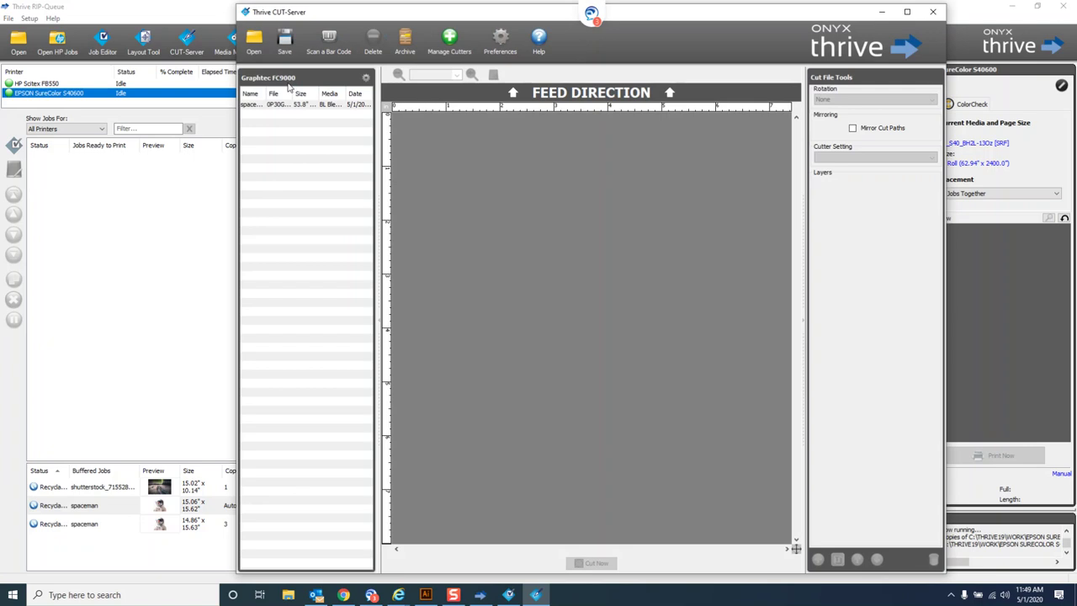
click(313, 105)
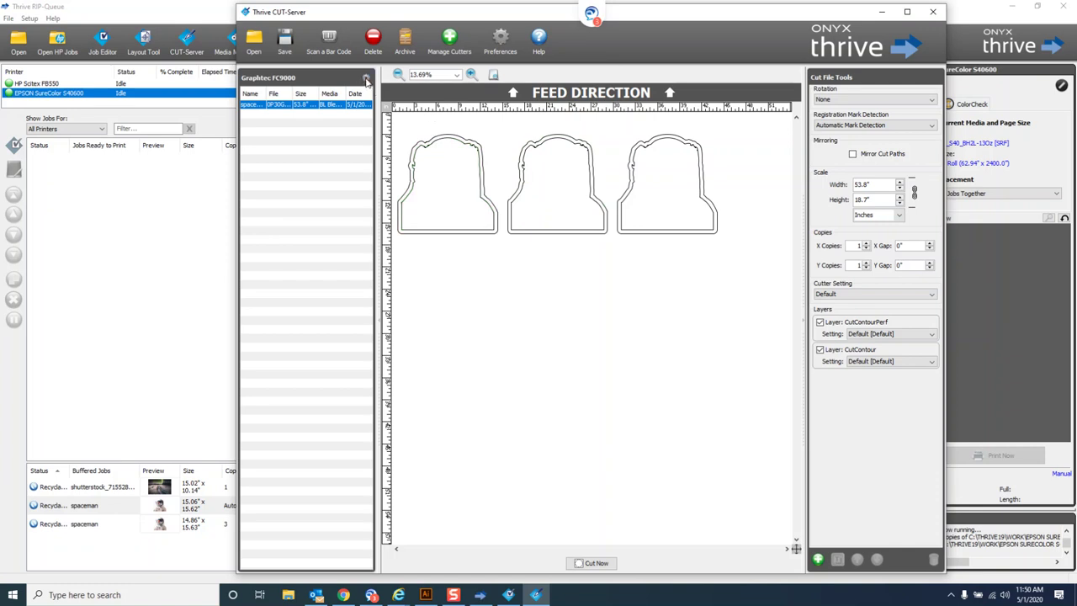
- Open the configuration of the Graphtec FC9000 cutter in CUT-Server
click(449, 41)
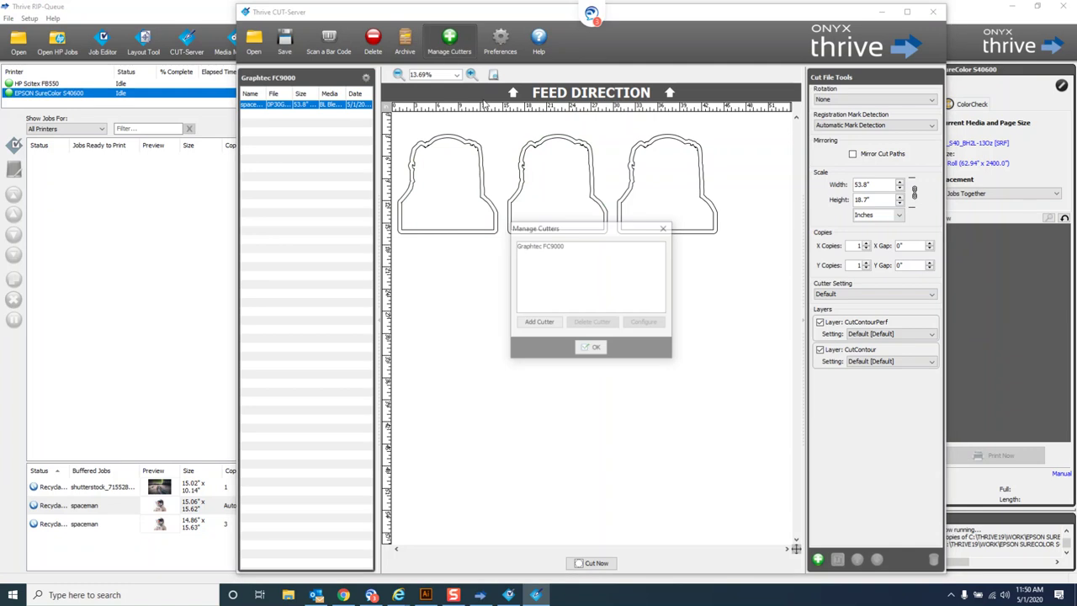
click(560, 247)
click(646, 323)
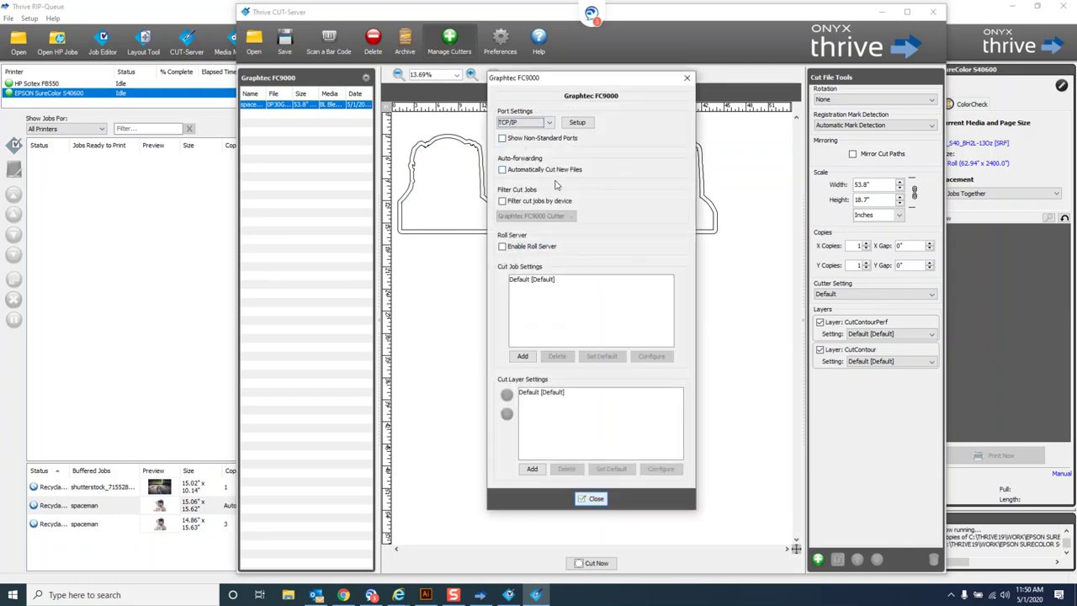
- View the options of the Default cut layer setting without changing it
click(558, 396)
click(668, 472)
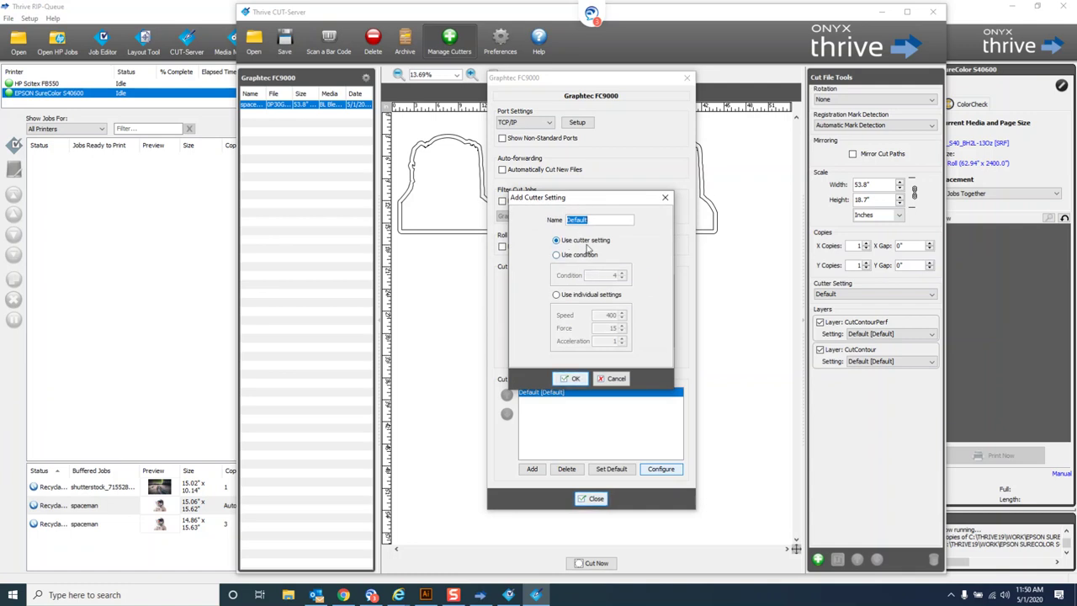
click(613, 379)
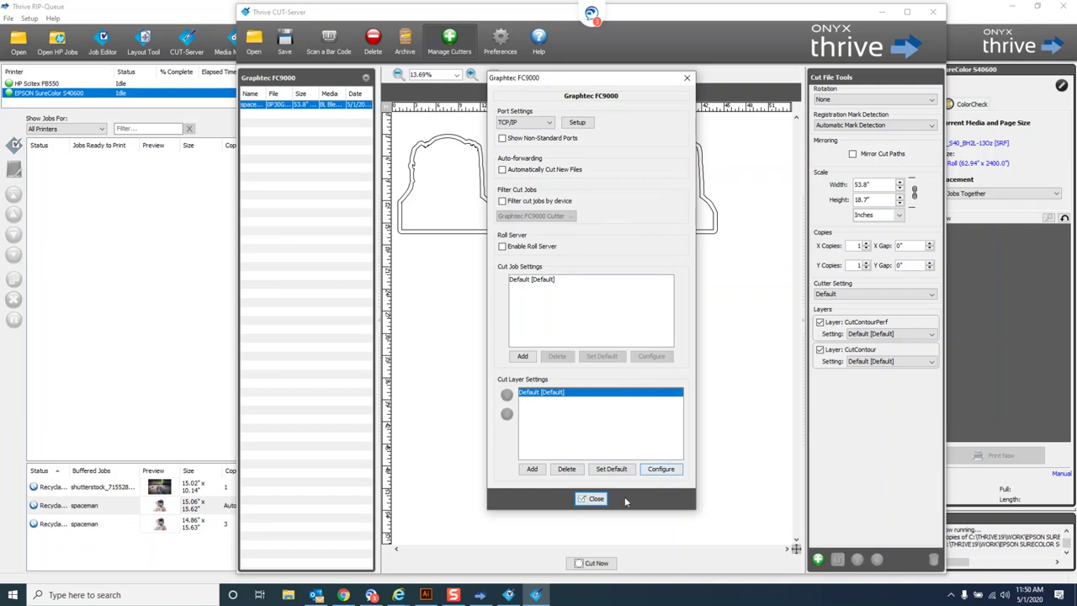
- Add a cut layer setting named CutContour that uses condition 1
click(532, 473)
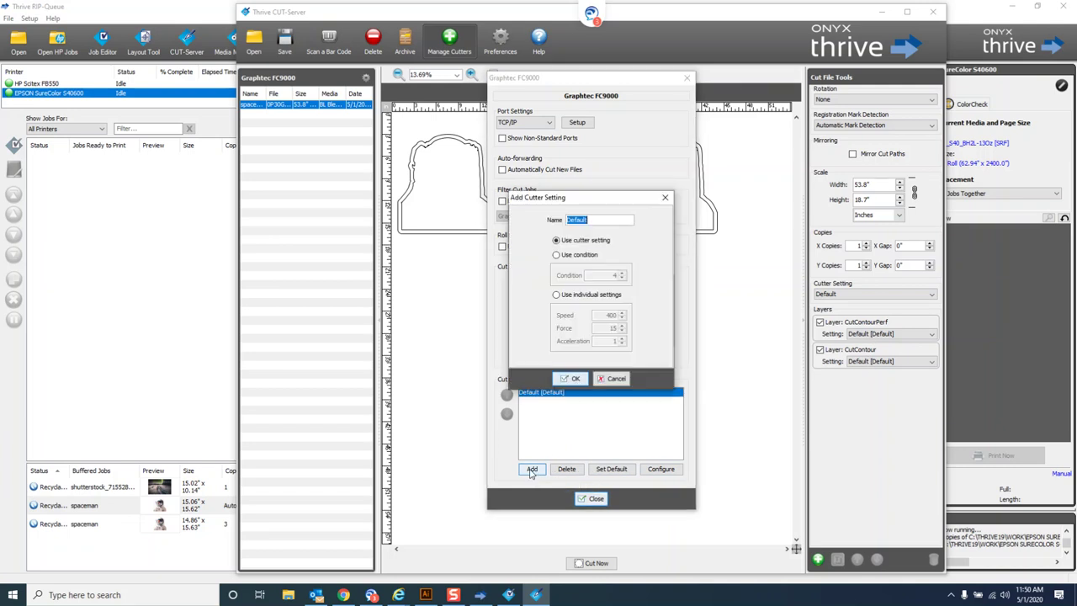
text(CutContoure)
key(BackSpace)
click(556, 255)
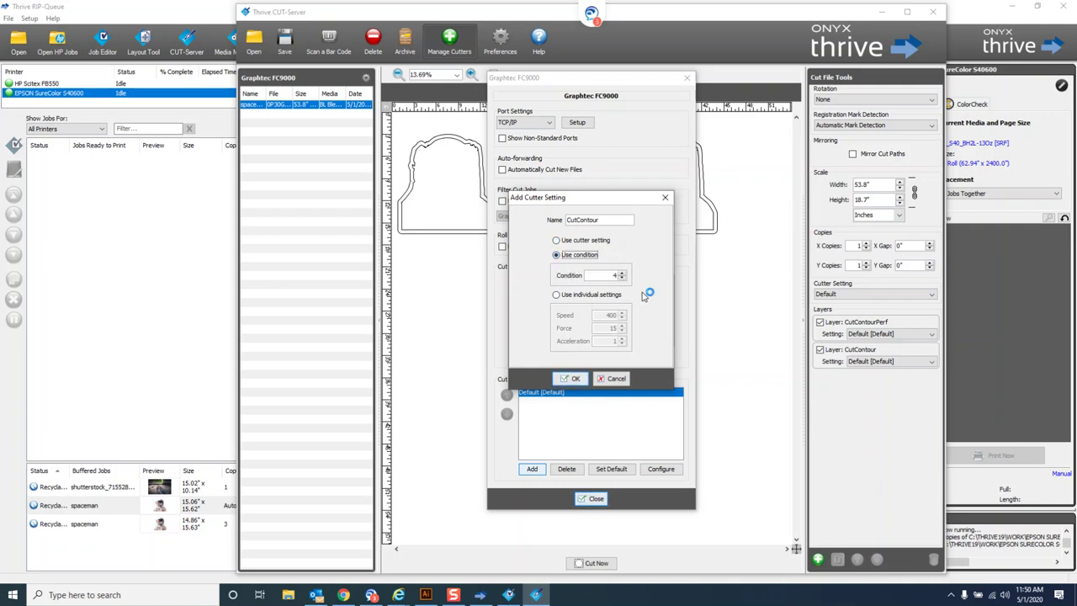
click(622, 279)
click(621, 279)
click(555, 255)
click(556, 240)
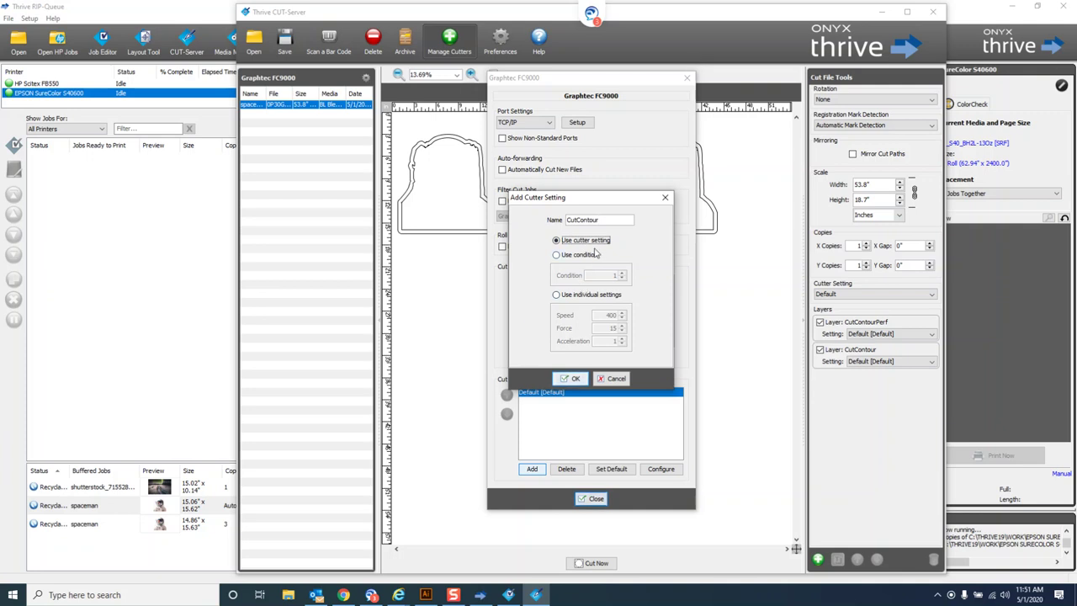
click(558, 255)
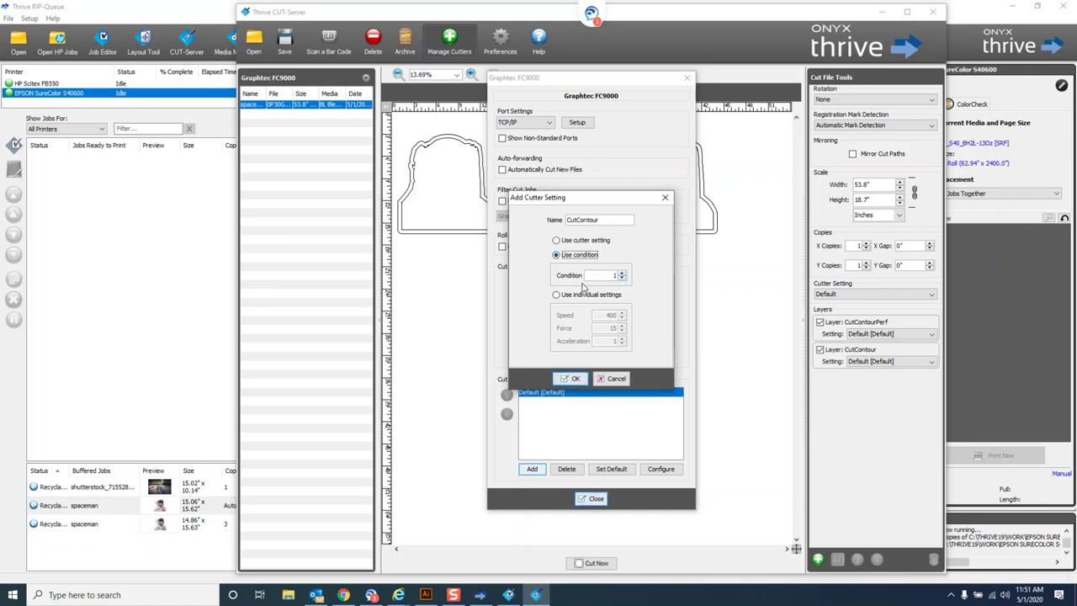
click(572, 379)
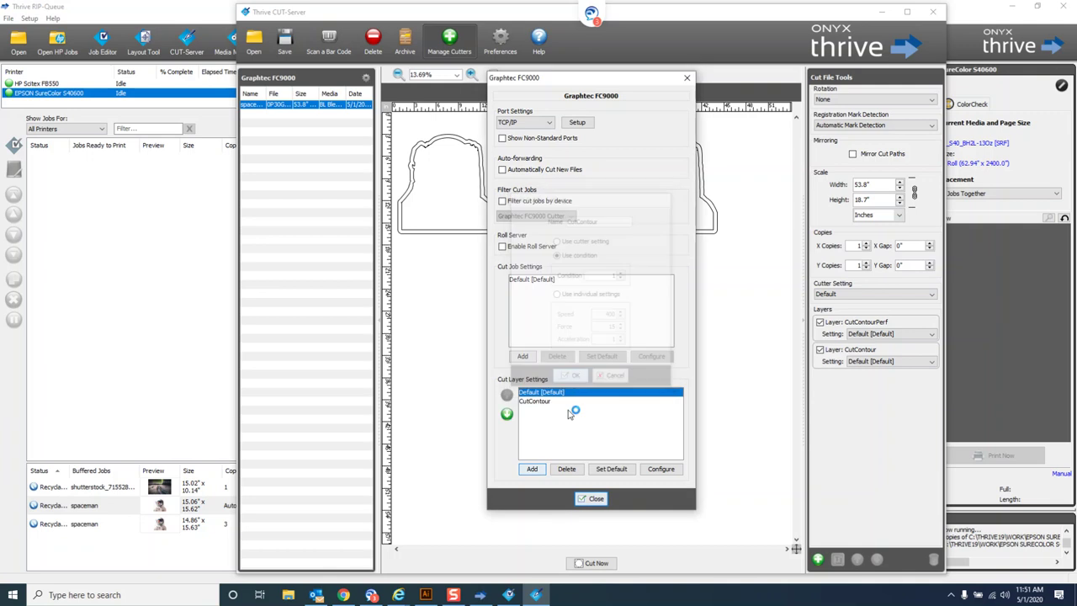
- Add a cut layer setting named CutContourPerf that uses condition 8, and close the cutter configuration
click(531, 468)
text(CutContourPerf)
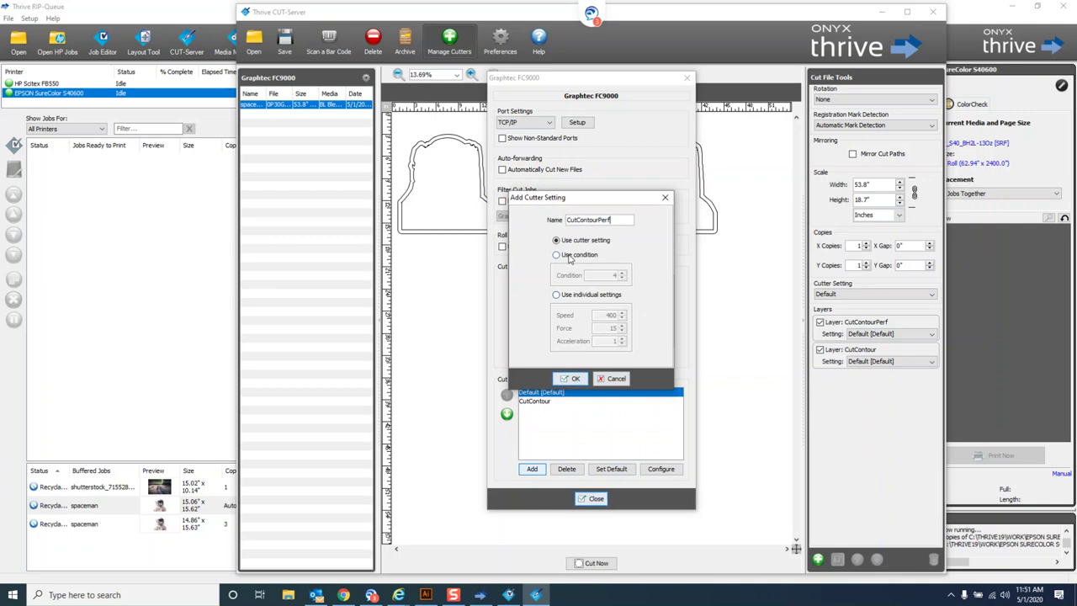
click(569, 257)
click(622, 273)
click(622, 274)
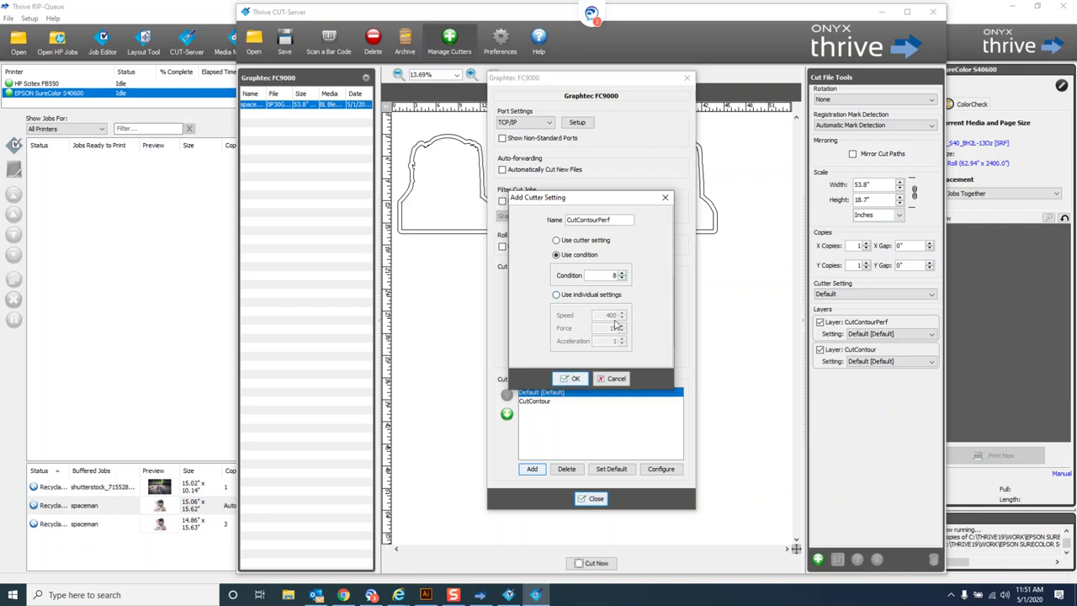
click(622, 273)
double_click(569, 219)
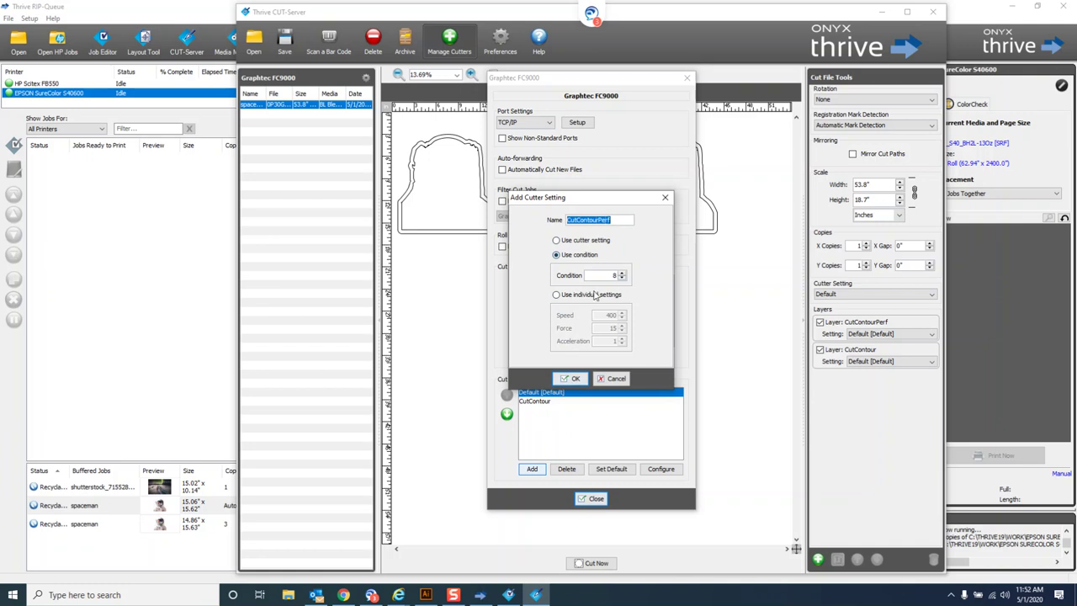
click(576, 380)
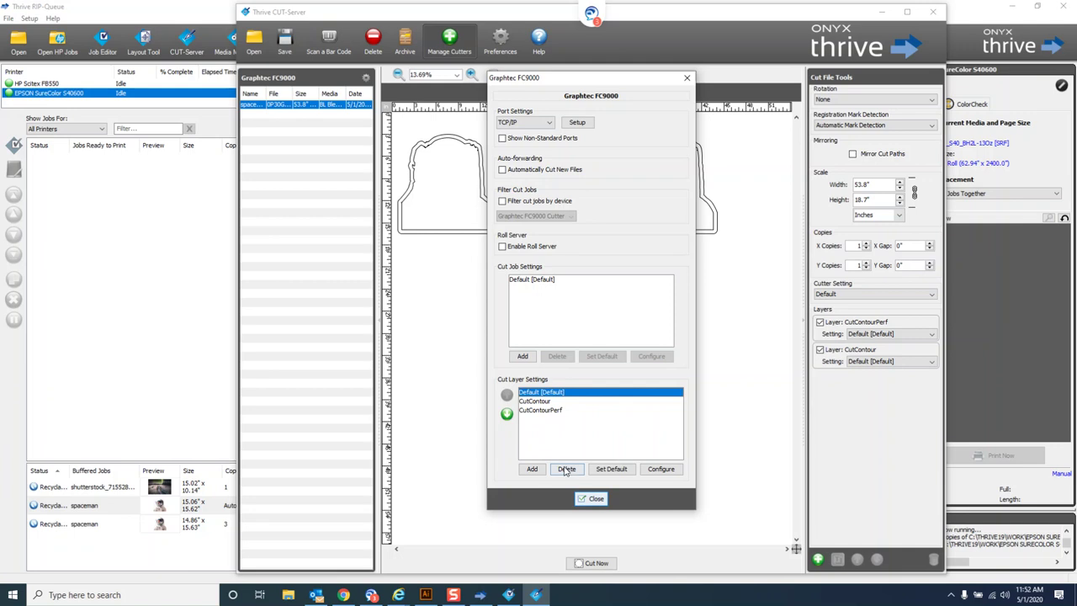
click(594, 499)
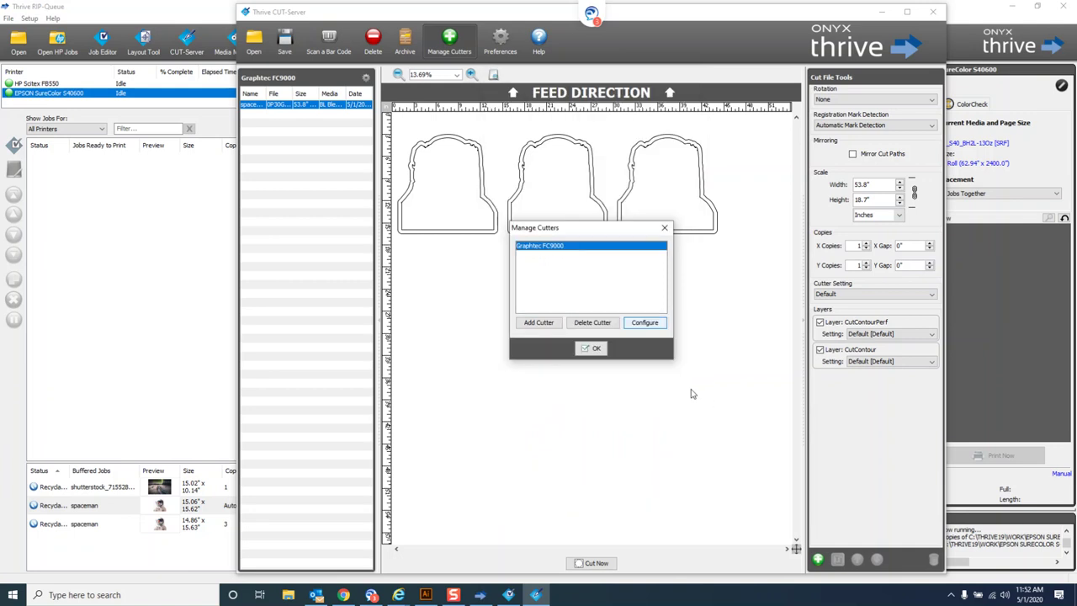
click(589, 350)
- Restart CUT-Server and reload the spaceman cut job so its layers use the new cut layer settings
click(892, 334)
click(879, 343)
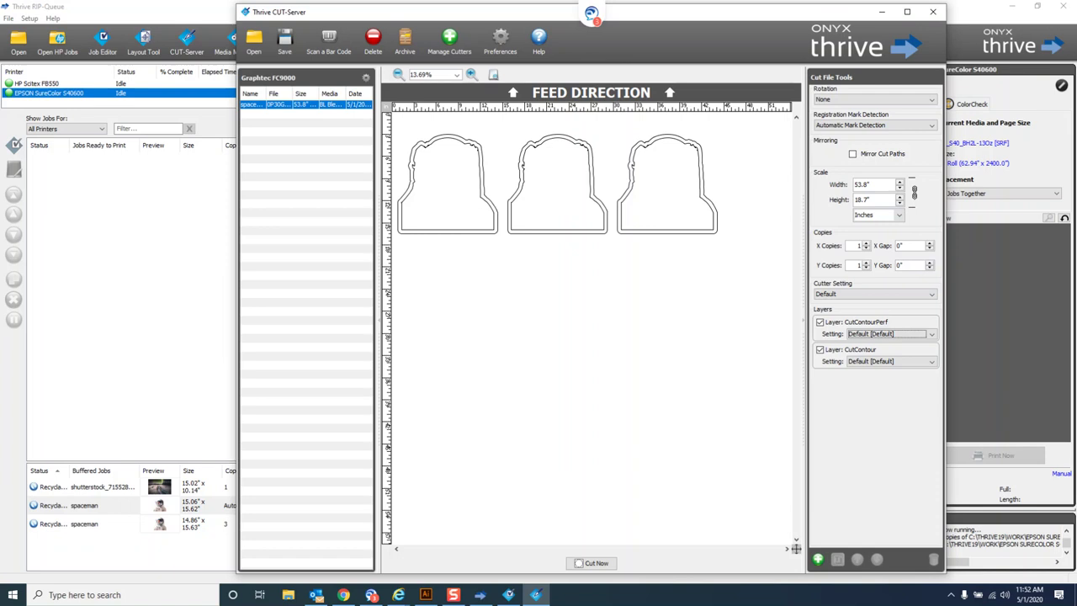
click(934, 13)
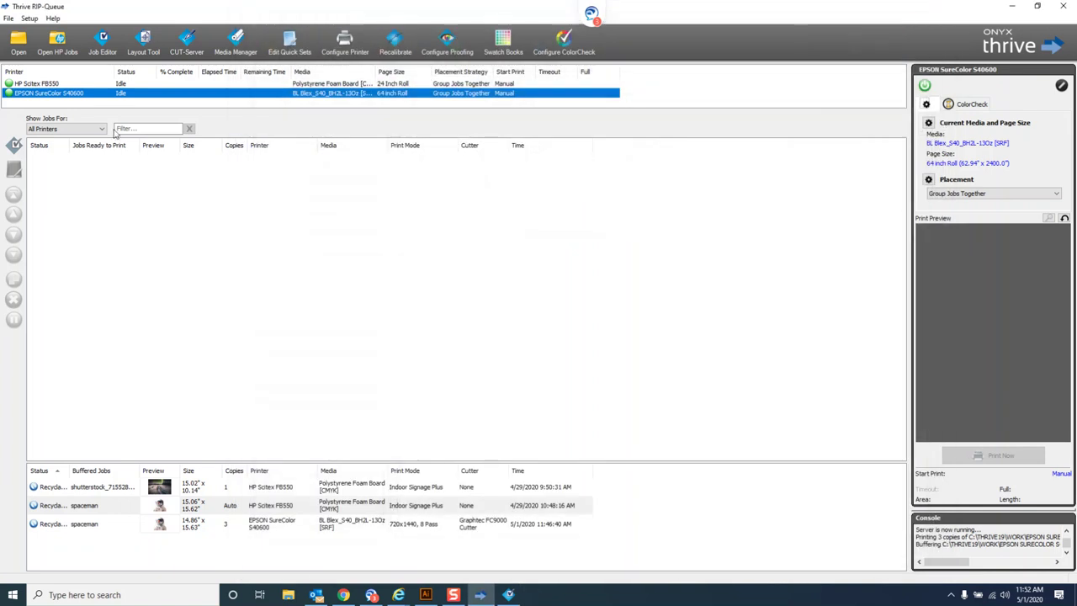
click(187, 52)
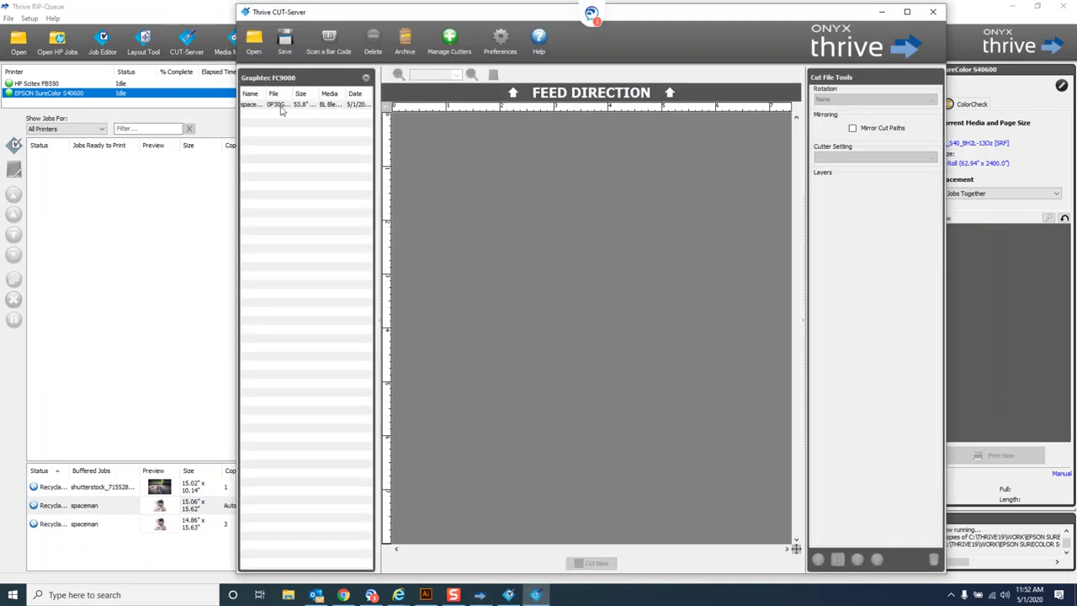
click(282, 106)
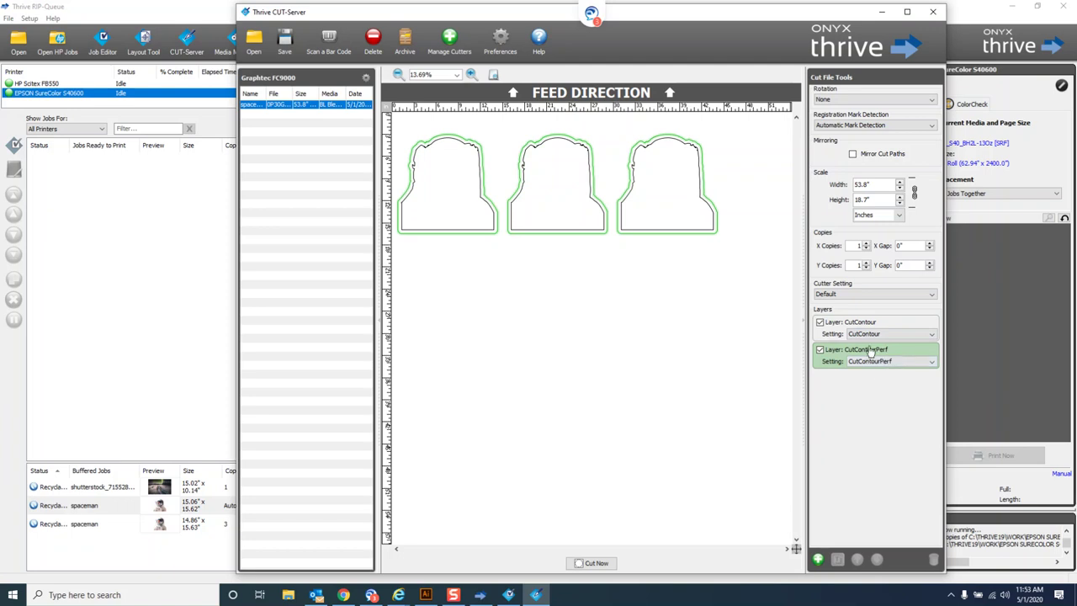
- Demonstrate reordering the cut layers by moving CutContour below CutContourPerf and returning CutContourPerf to the end of the cutting order
drag(843, 330, 848, 370)
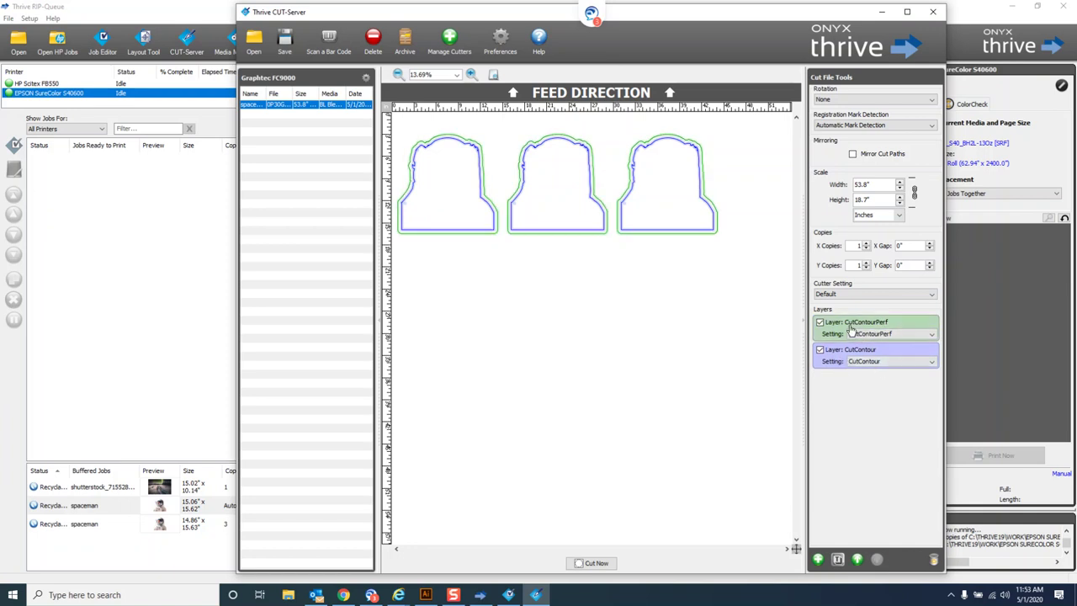
drag(833, 324, 843, 365)
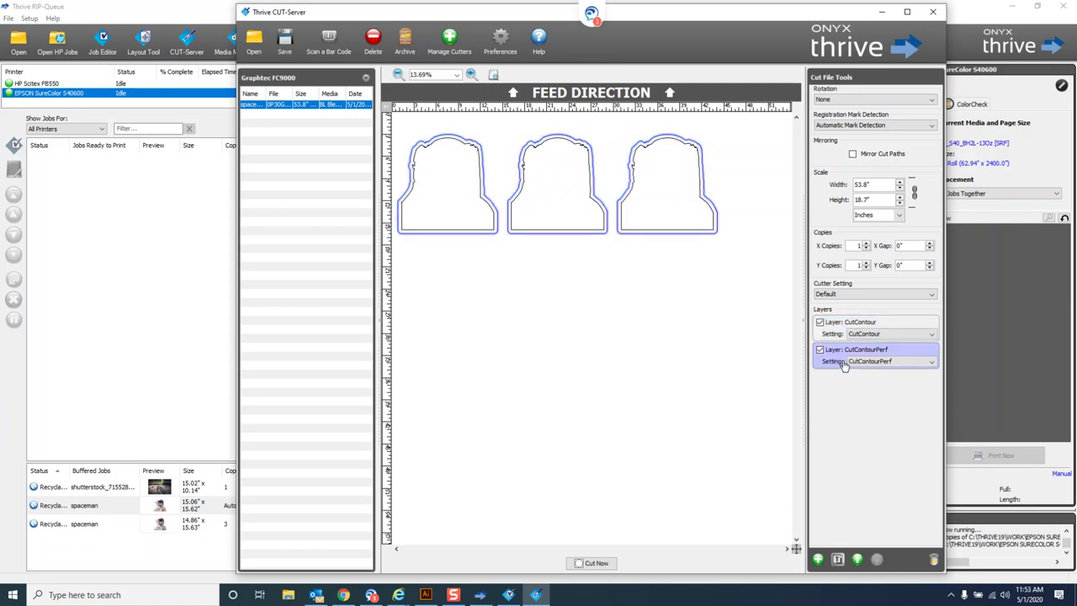